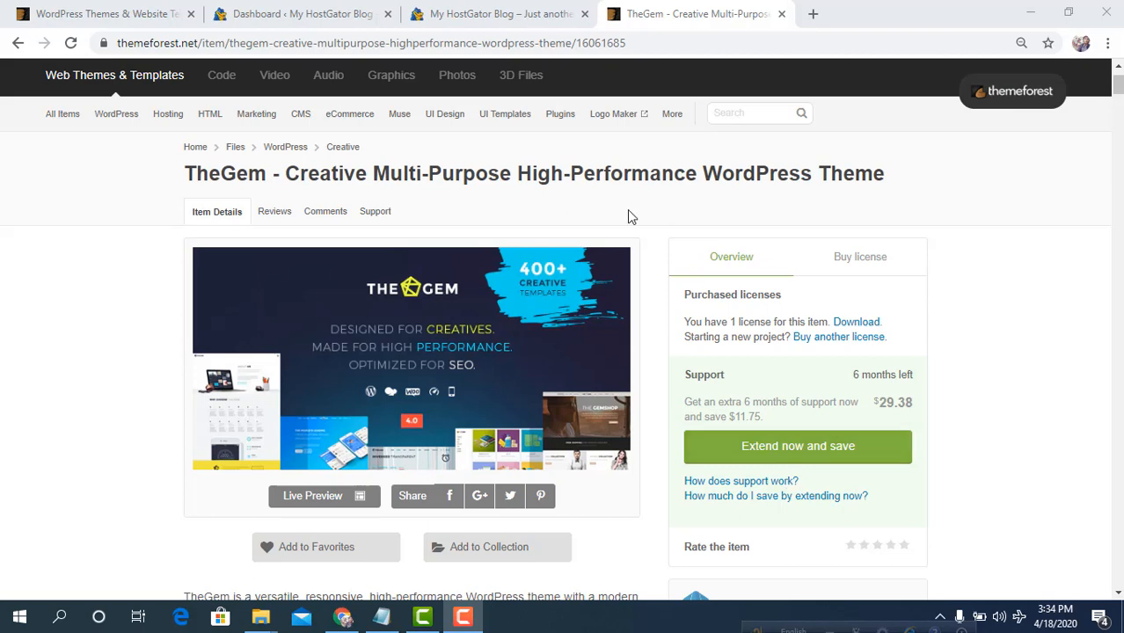
Step: Open the theme upload form in the WordPress dashboard and choose the full themeforest TheGem package zip from the Desktop
click(300, 13)
mouse_move(69, 416)
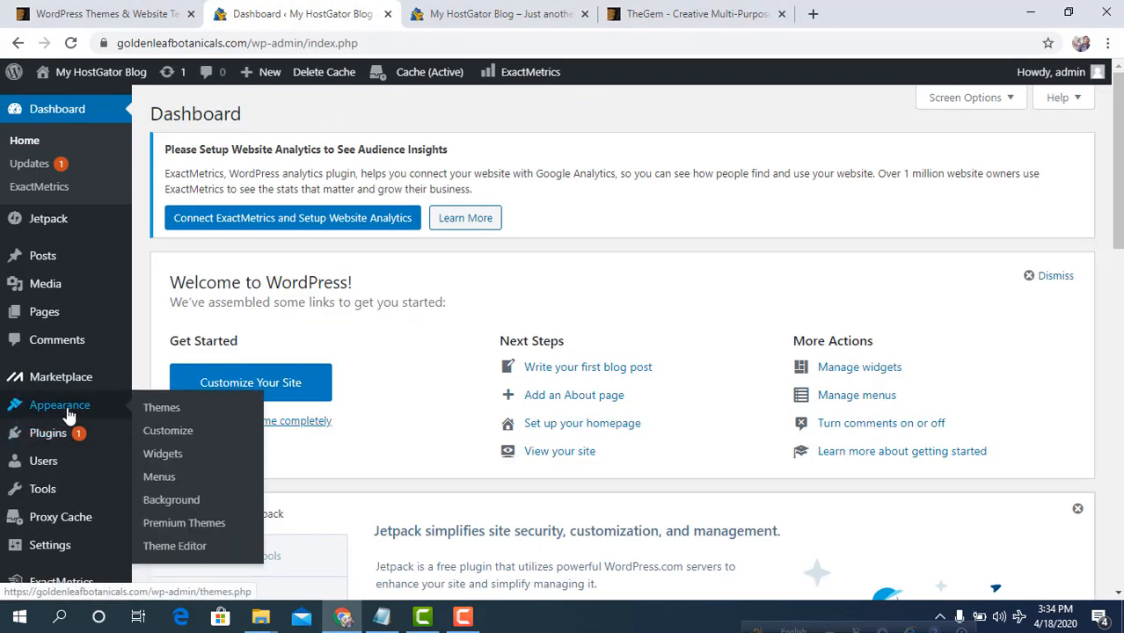
click(128, 415)
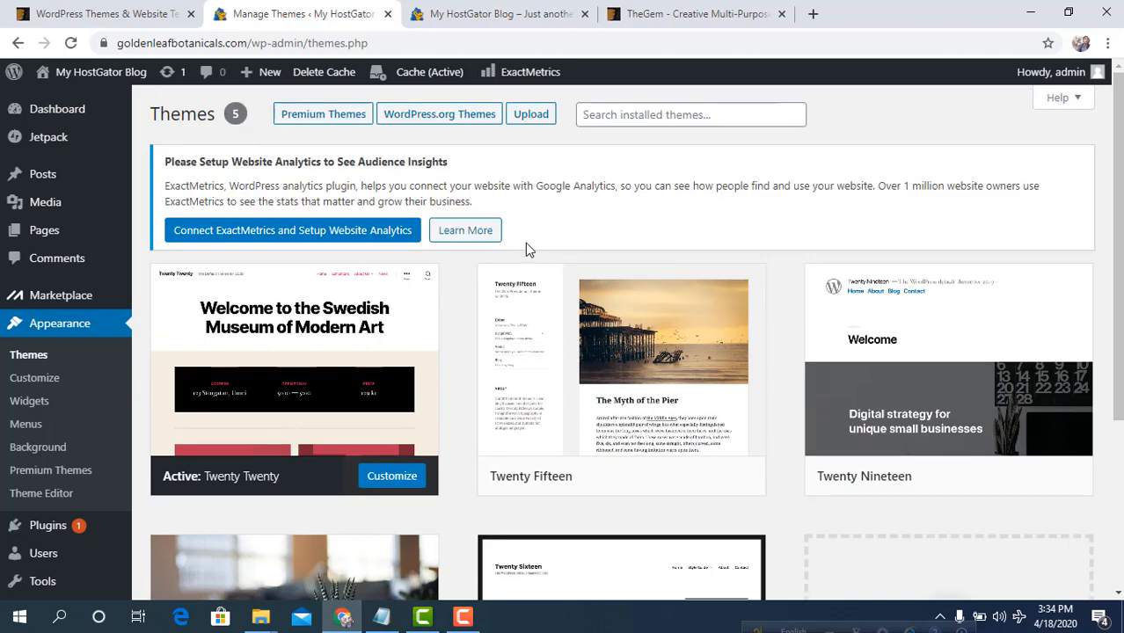
click(533, 117)
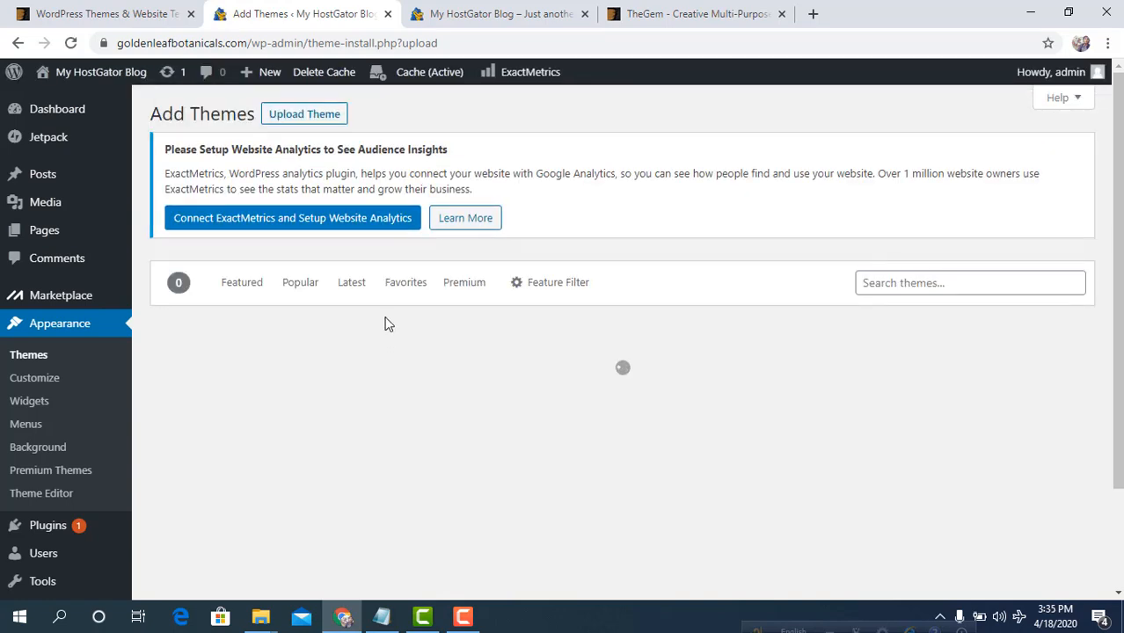
click(309, 119)
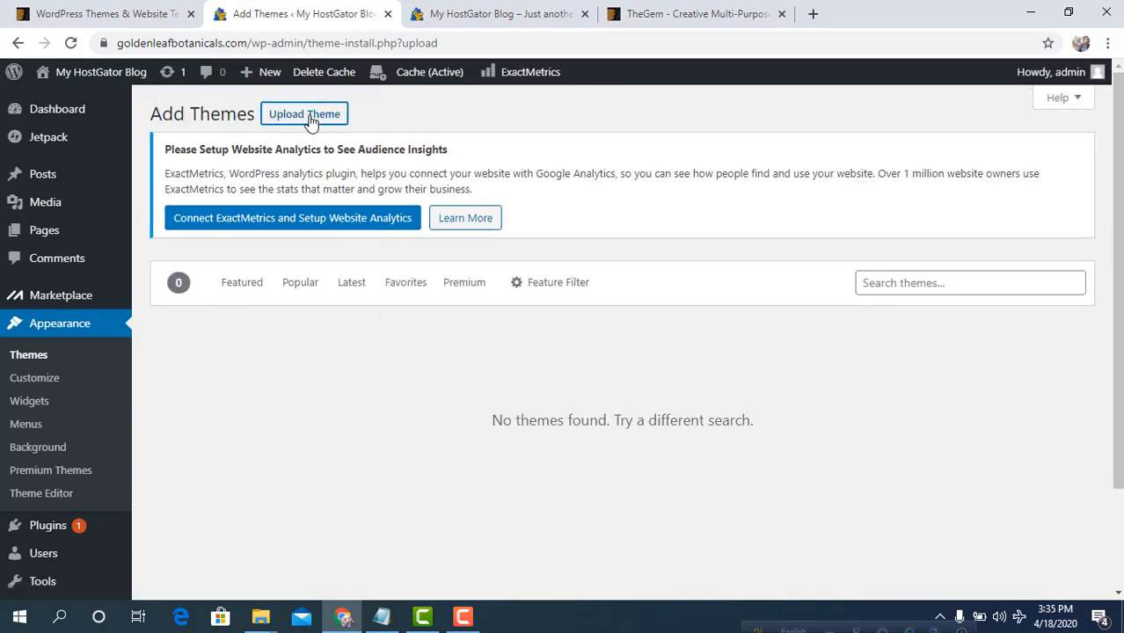
click(494, 387)
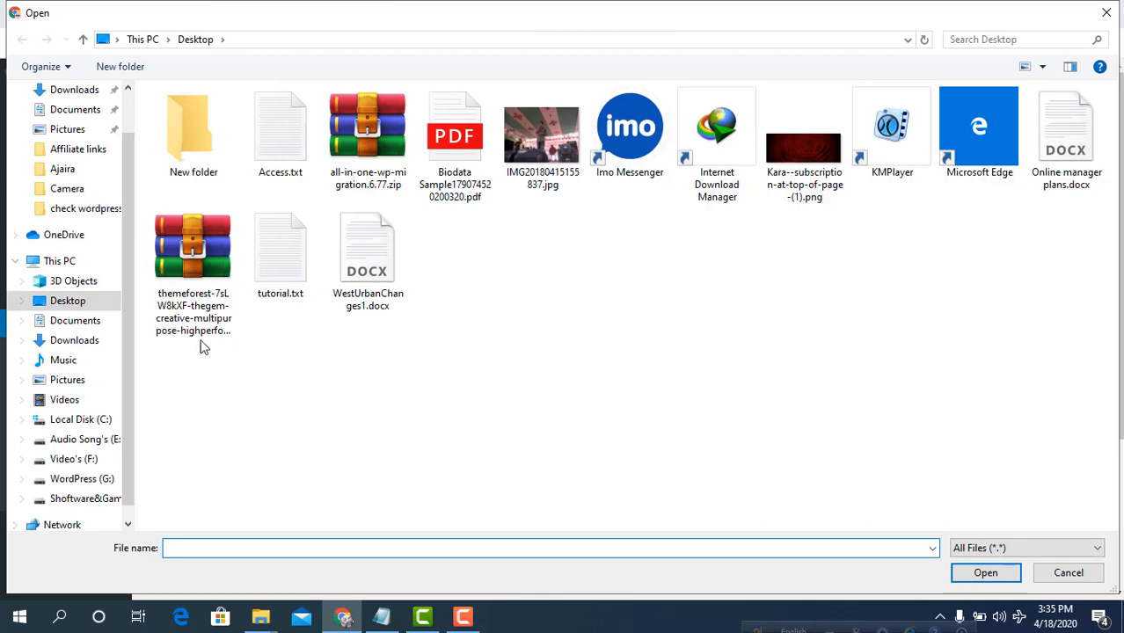
double_click(194, 246)
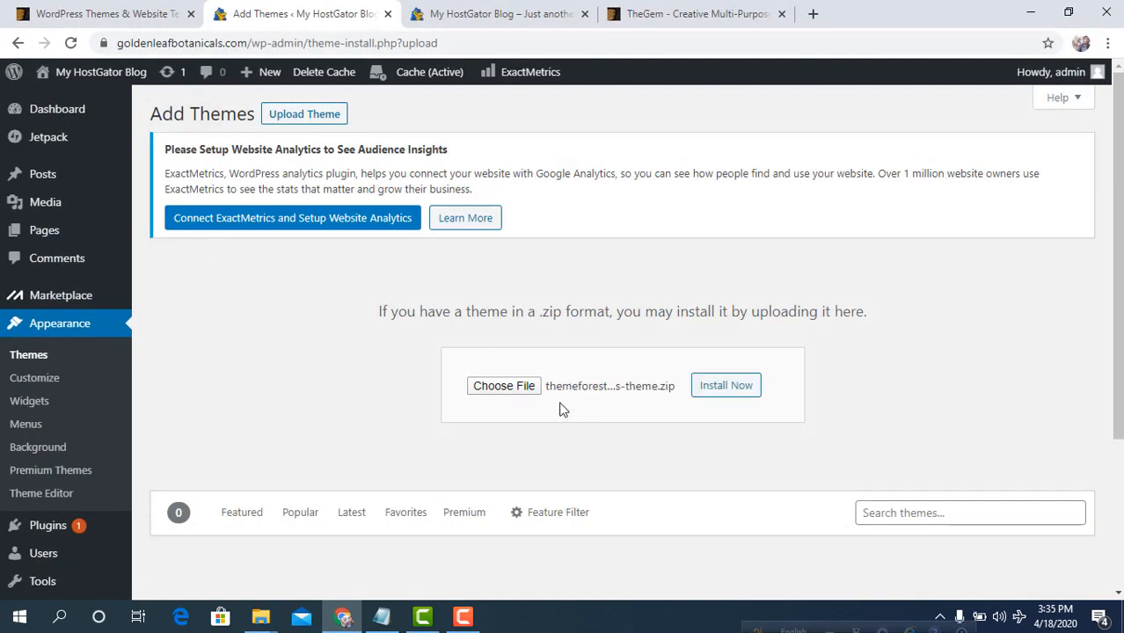
Step: Open the themeforest package archive on the desktop and extract TheGem_theme.zip from its 4.2.1 folder to the desktop
click(1030, 12)
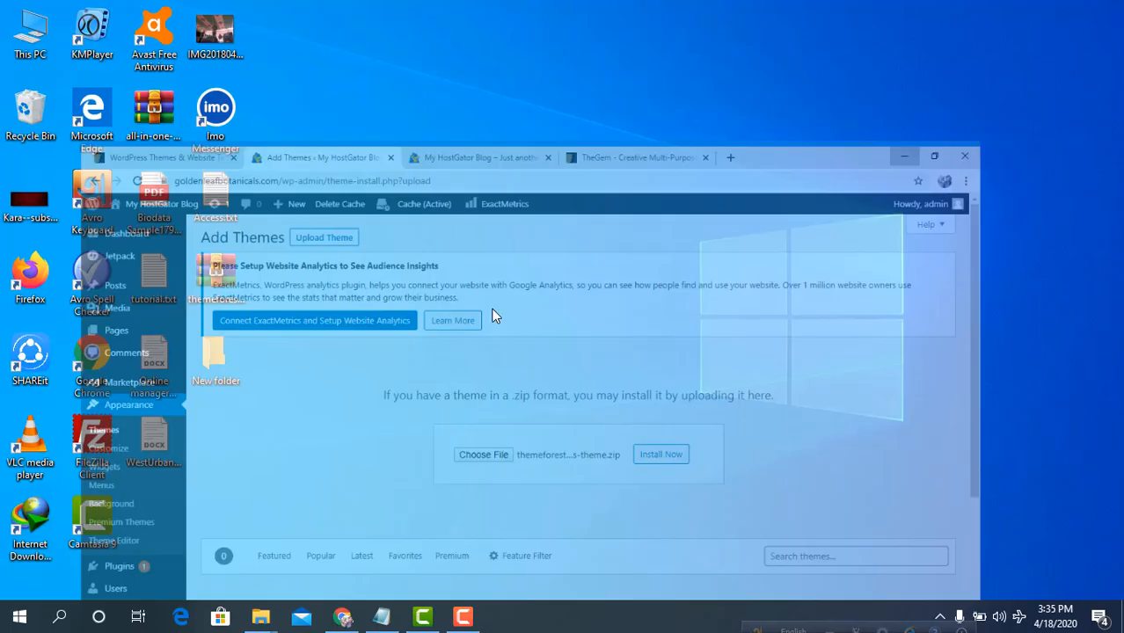
double_click(232, 277)
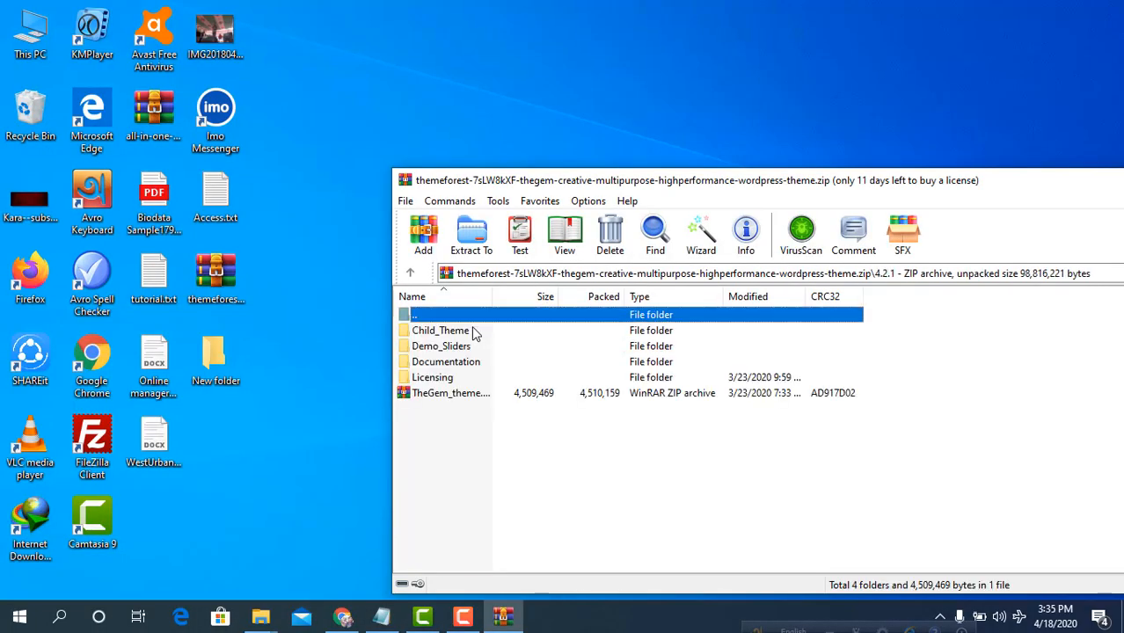
click(472, 330)
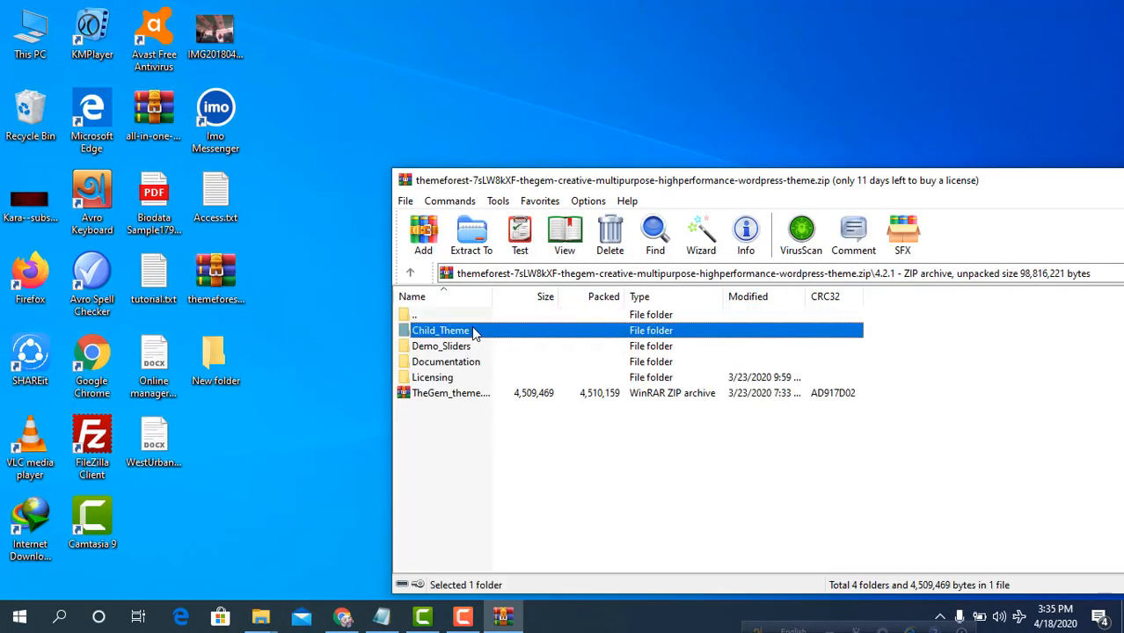
click(502, 396)
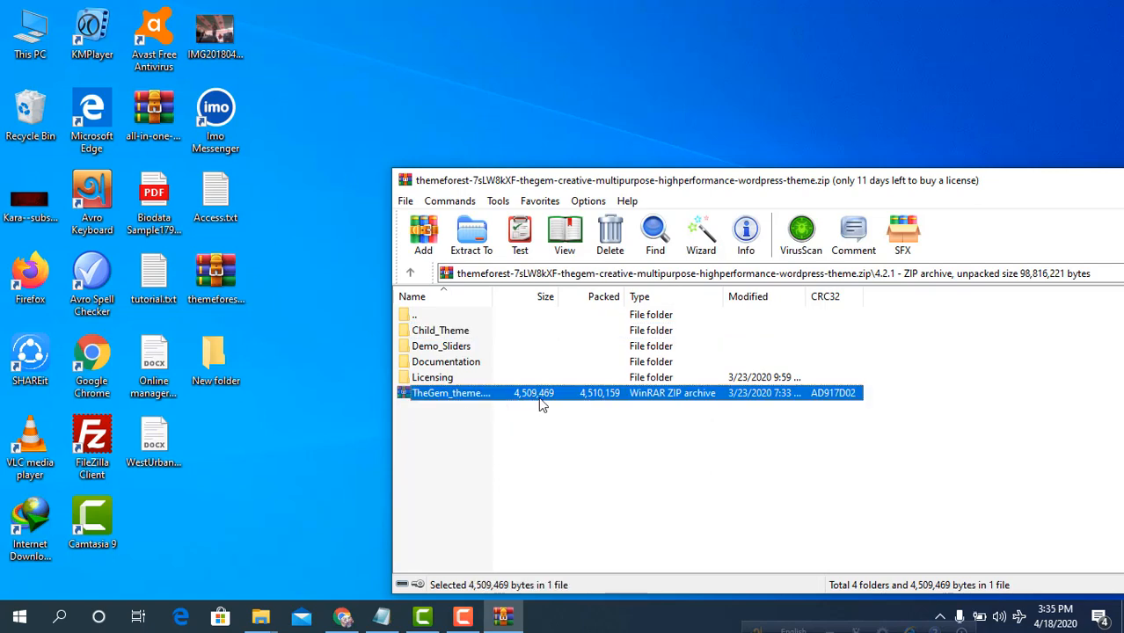
drag(541, 404, 309, 390)
drag(205, 429, 381, 416)
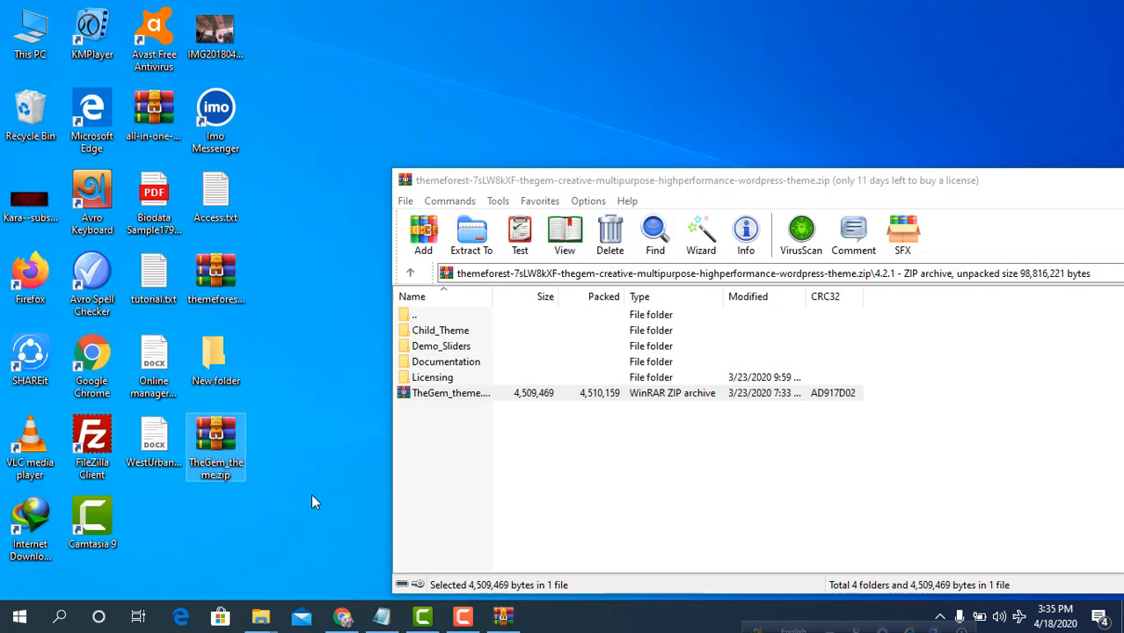
Step: Switch back to Chrome, install the theme from TheGem_theme.zip and activate it
click(342, 616)
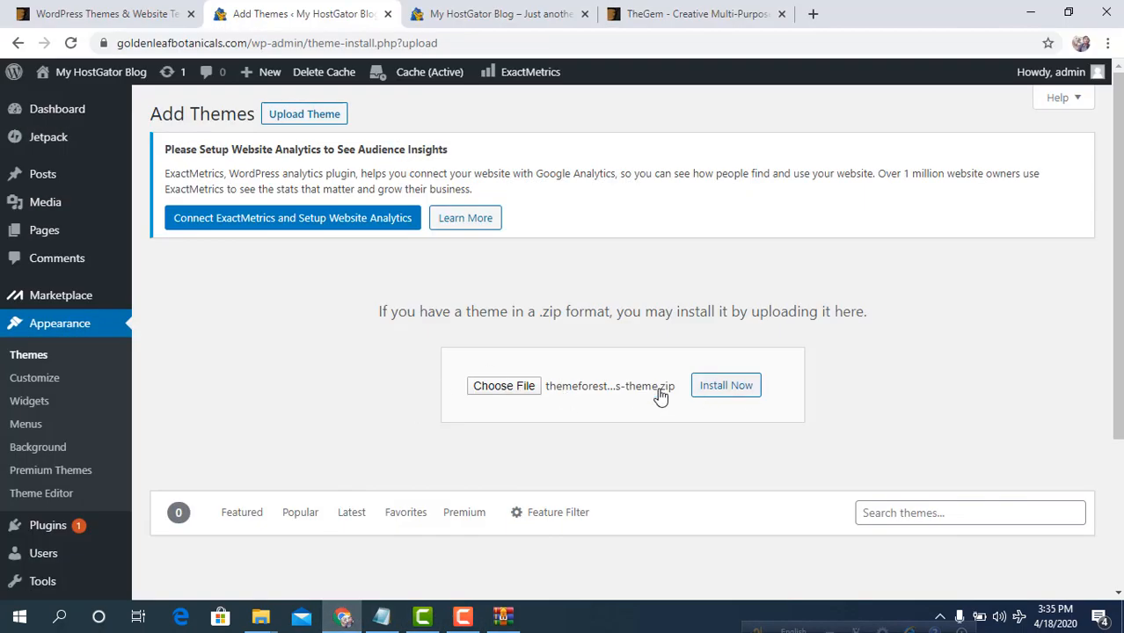
click(498, 386)
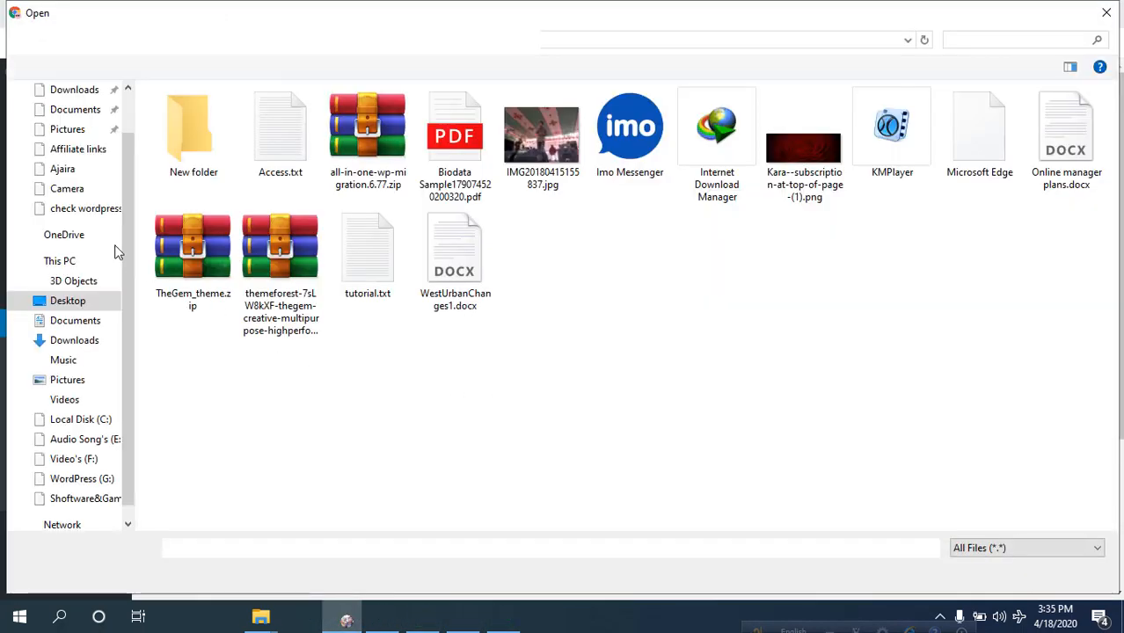
click(226, 315)
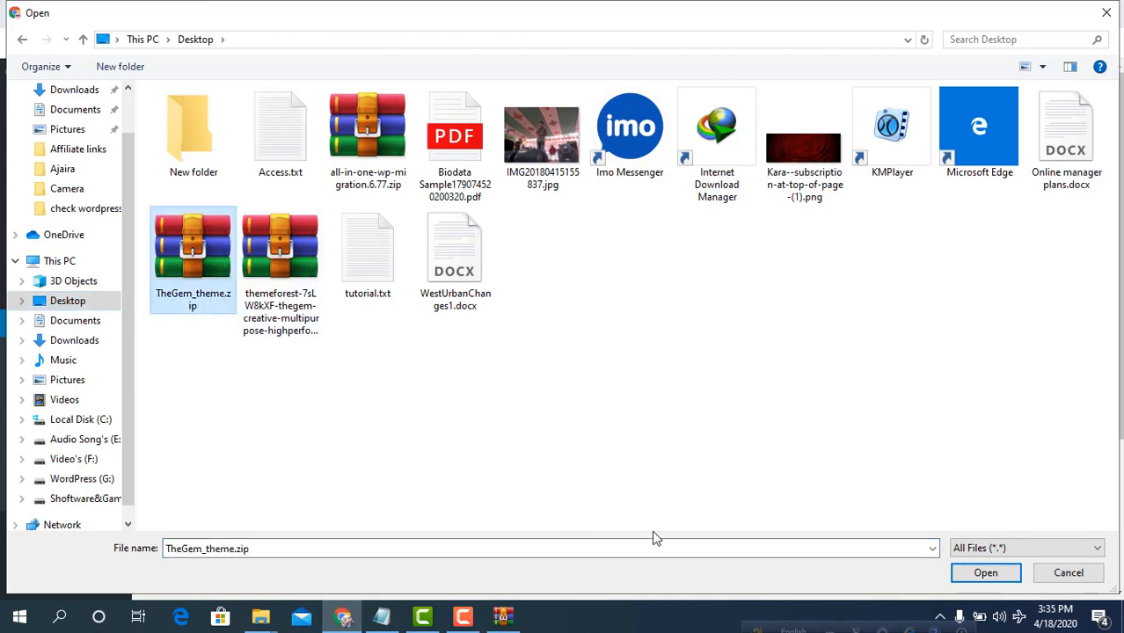
click(985, 572)
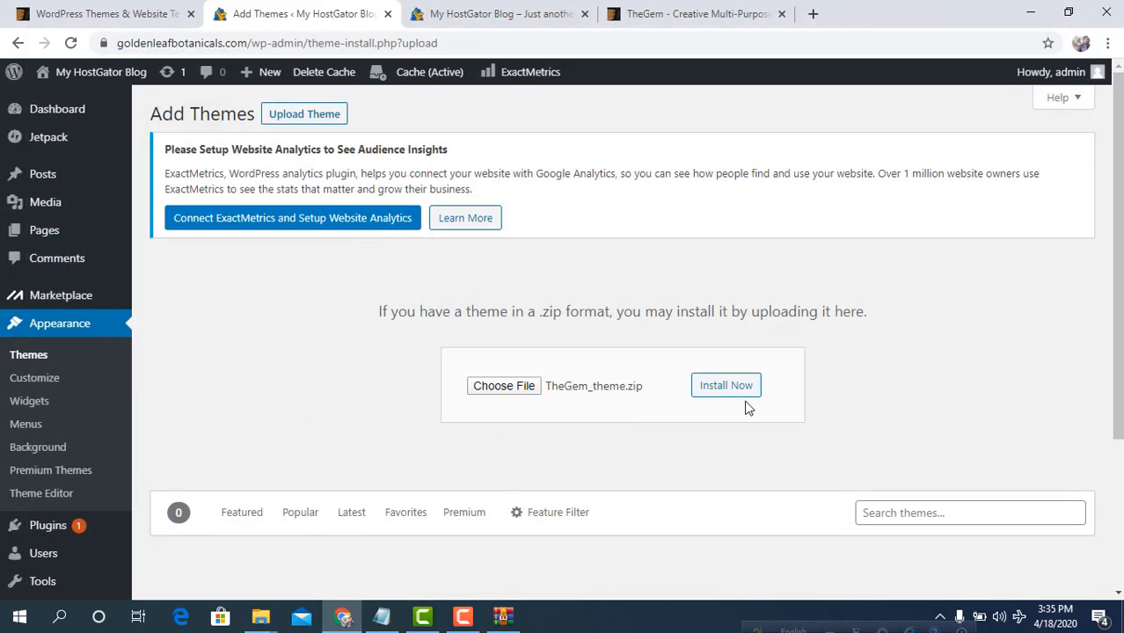
click(726, 387)
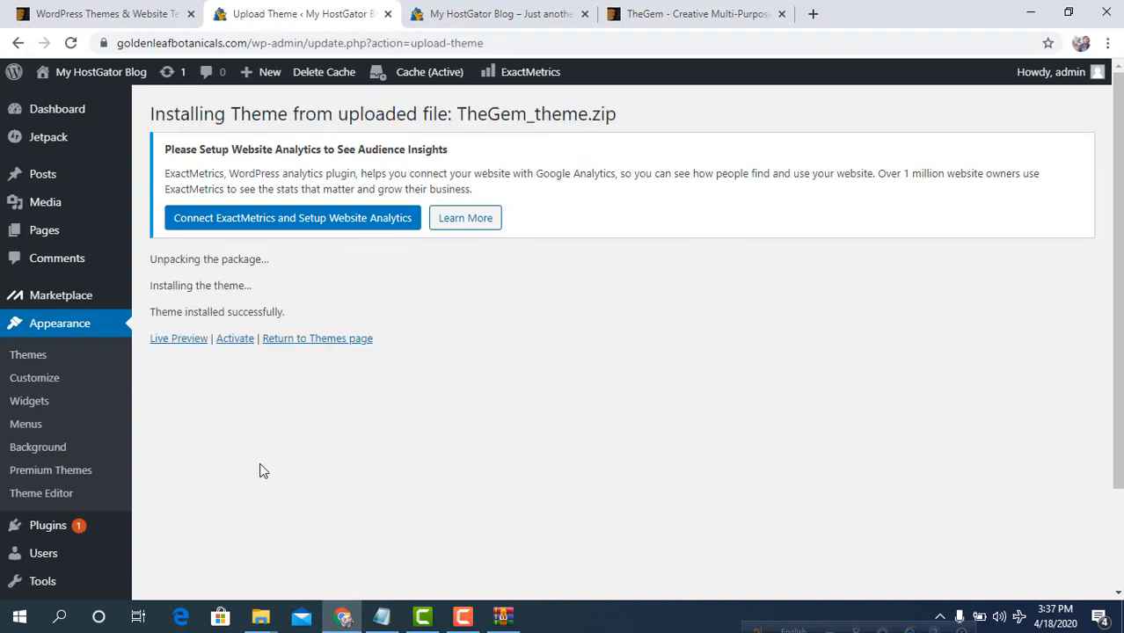
click(242, 342)
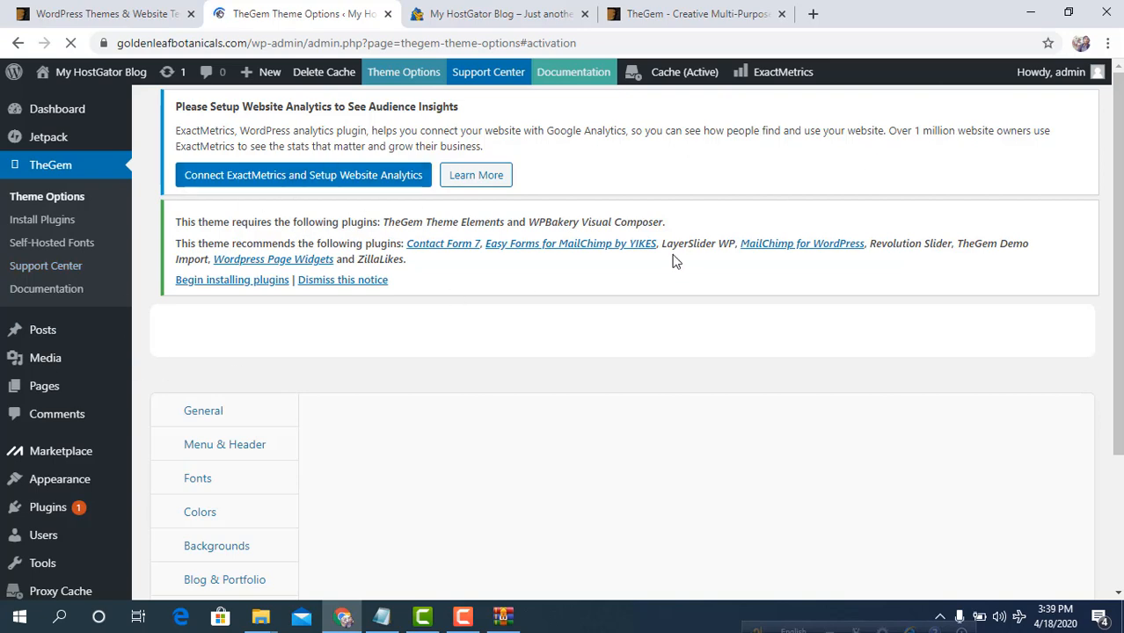
Step: Return to the WinRAR archive and extract TheGem_child.zip from the Child_Theme folder to the desktop
click(1030, 12)
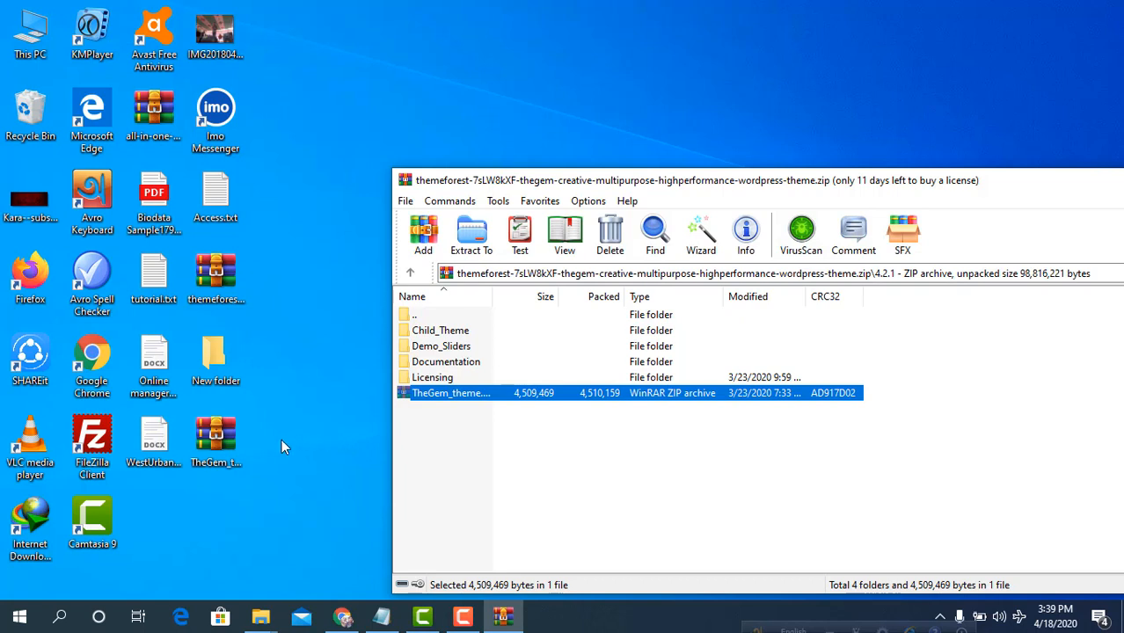
click(550, 445)
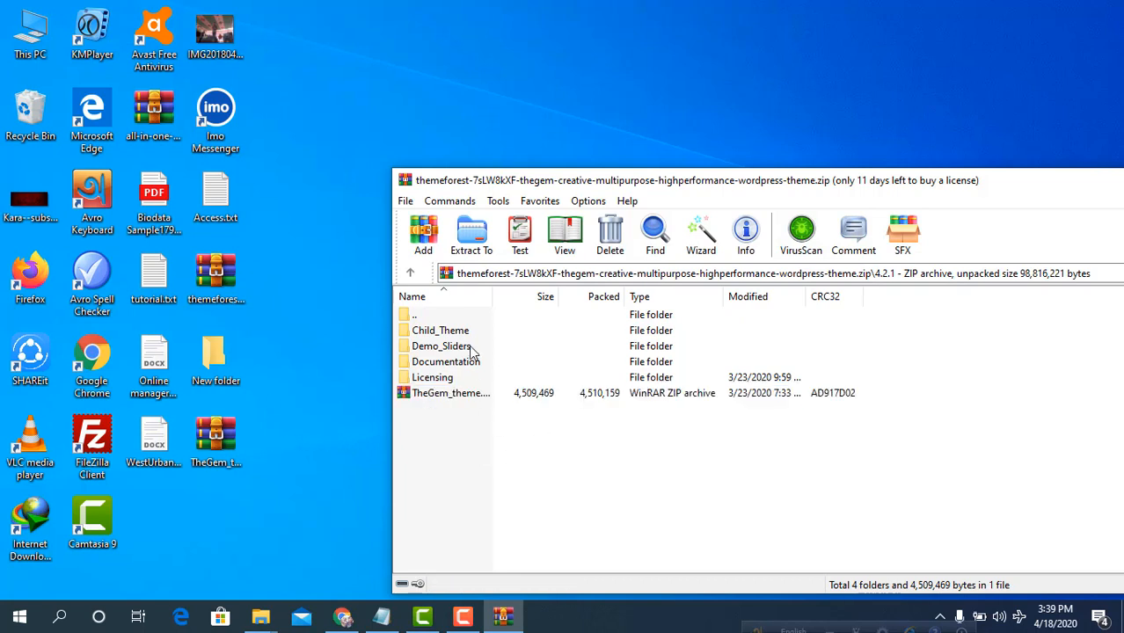
double_click(467, 331)
click(501, 334)
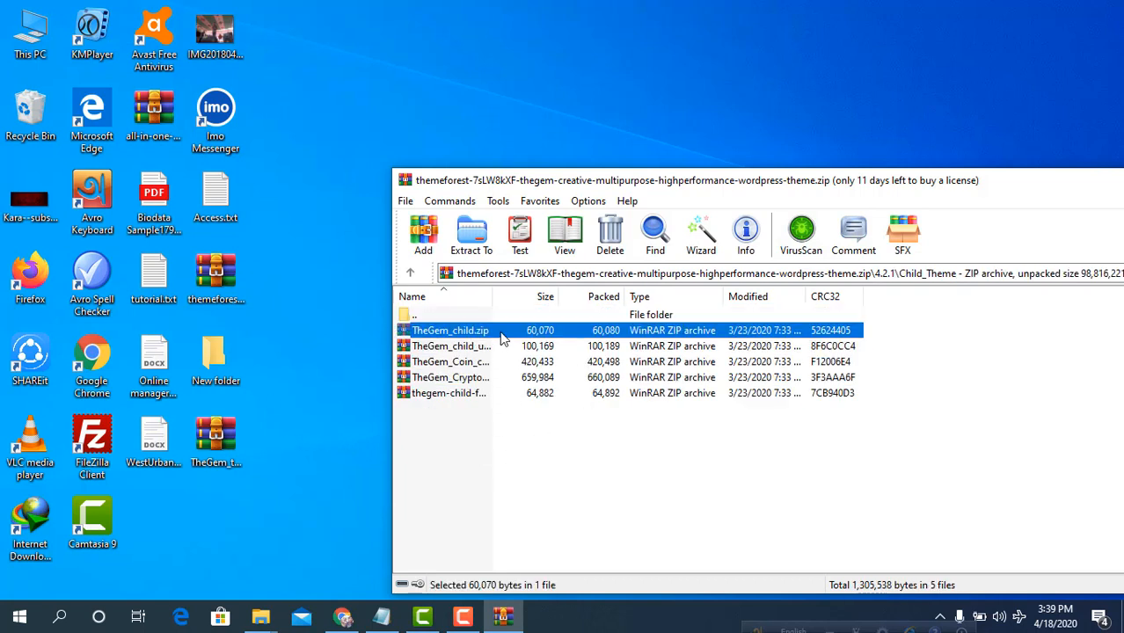
drag(515, 337, 386, 358)
drag(204, 529, 287, 518)
Step: Switch back to Chrome, install the child theme from TheGem_child.zip through the WordPress theme upload and activate it
click(343, 616)
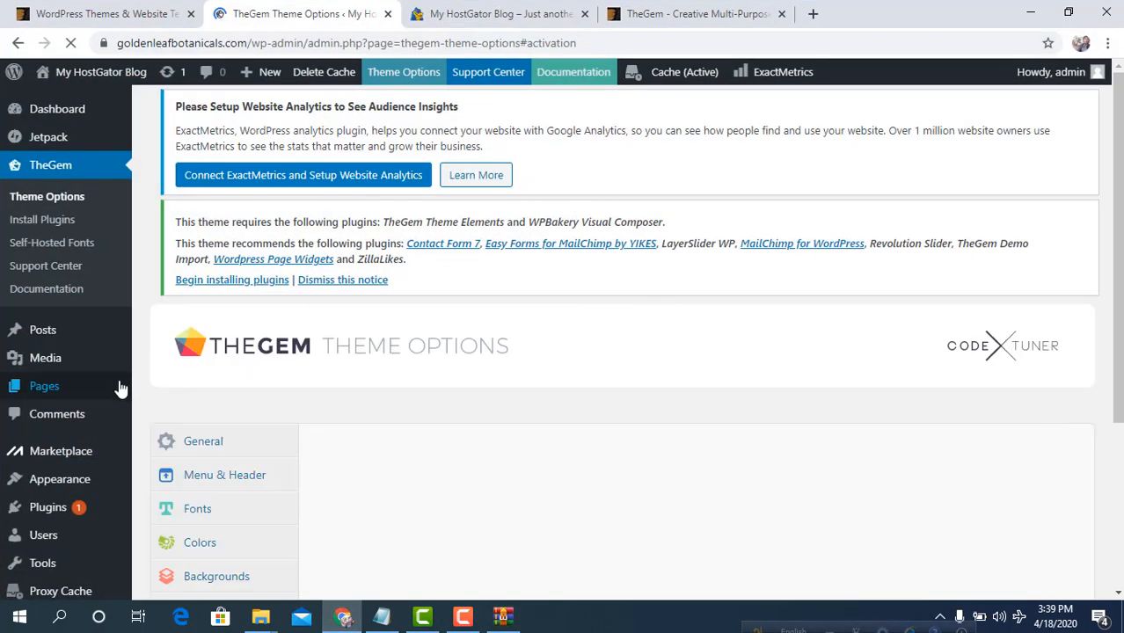
scroll(112, 392, down, 1)
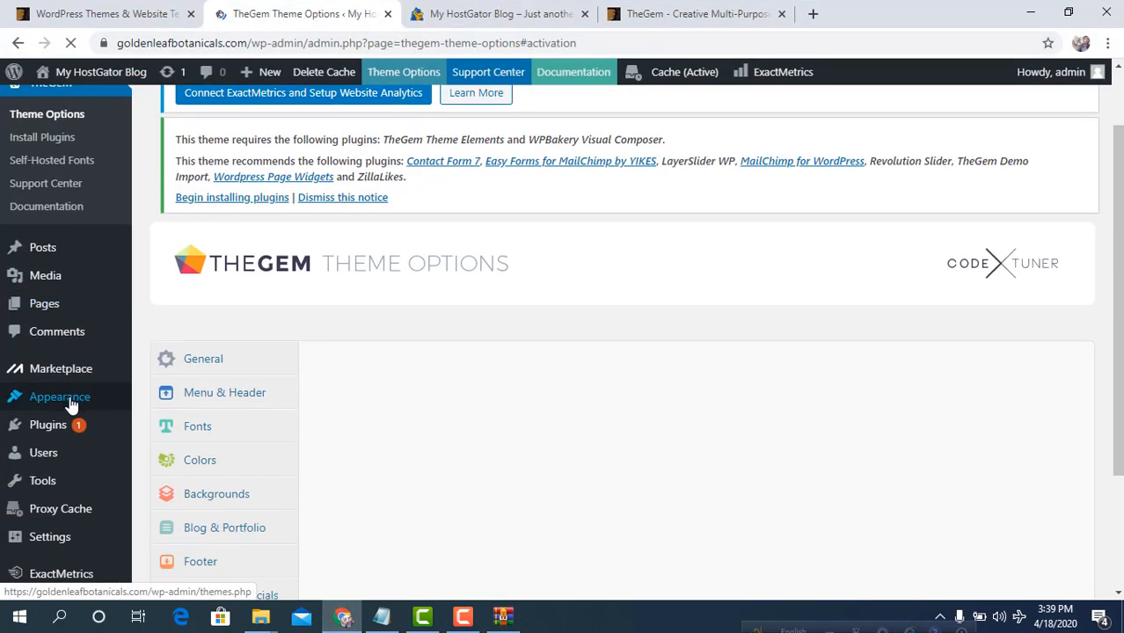
click(72, 401)
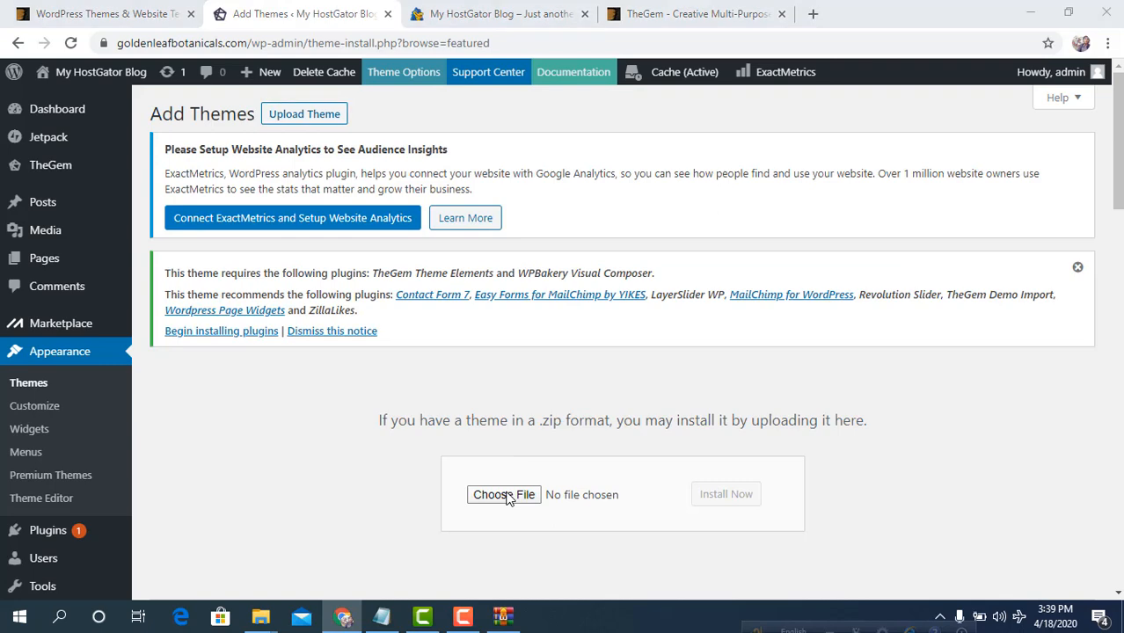
click(503, 496)
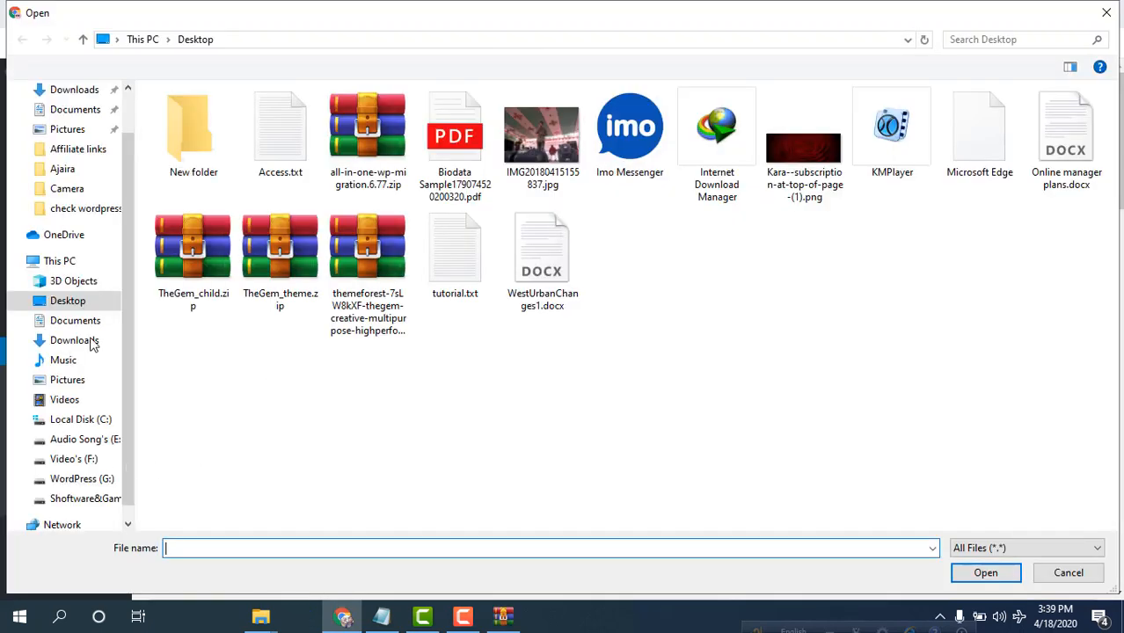
click(193, 251)
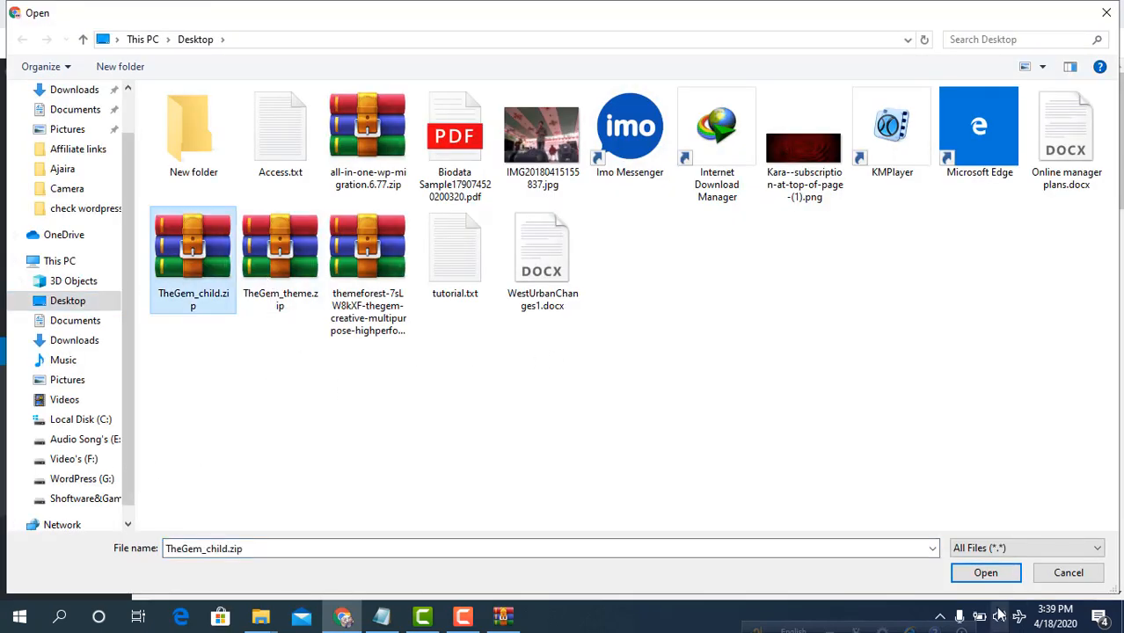
click(985, 573)
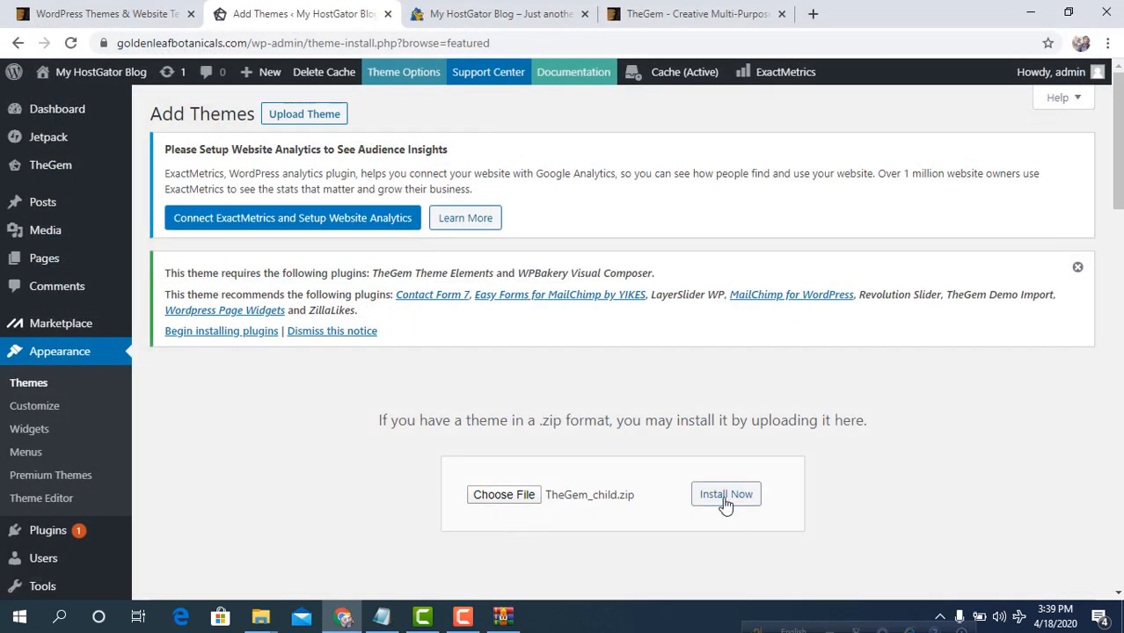
click(723, 498)
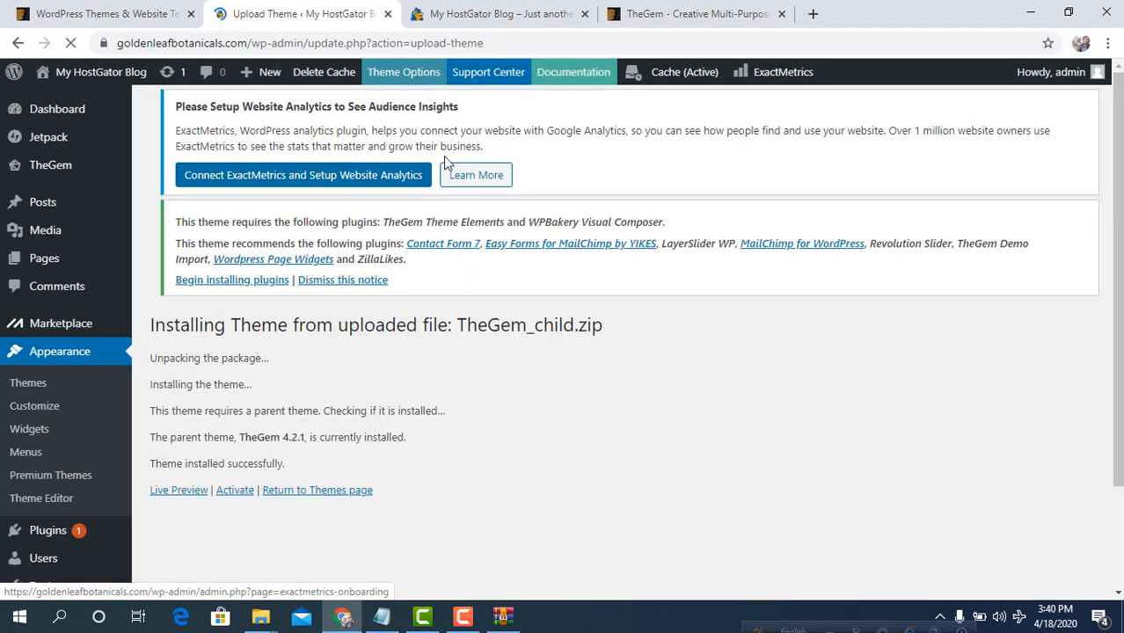
click(235, 490)
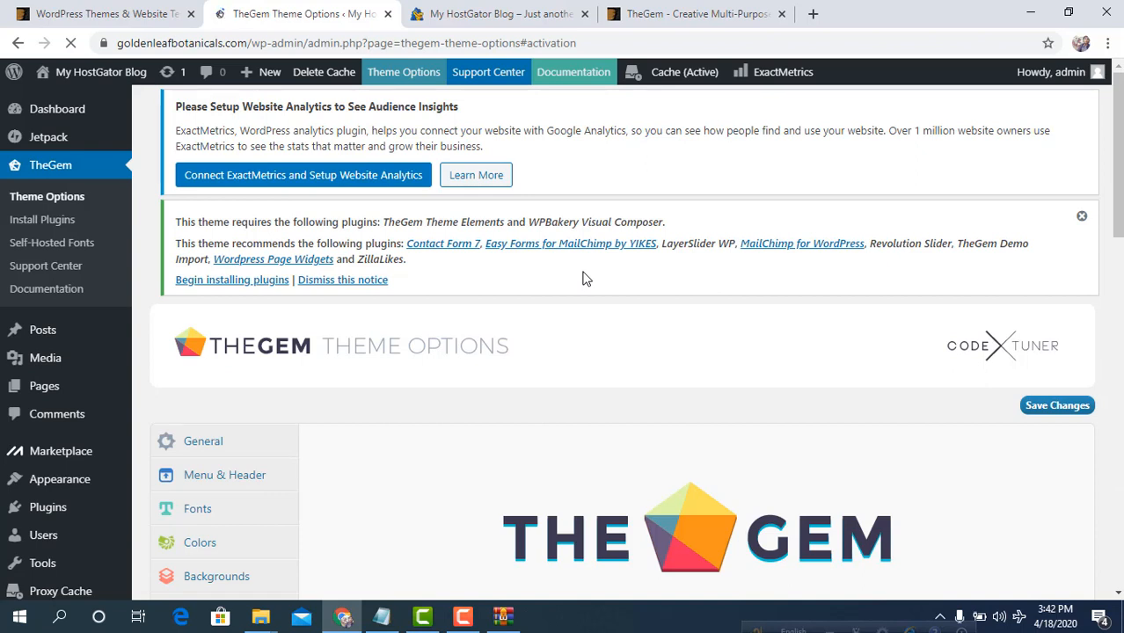
Step: Go from TheGem's purchase code field to the ThemeForest account's downloads and download the theme's license certificate and purchase code as text
scroll(536, 288, down, 5)
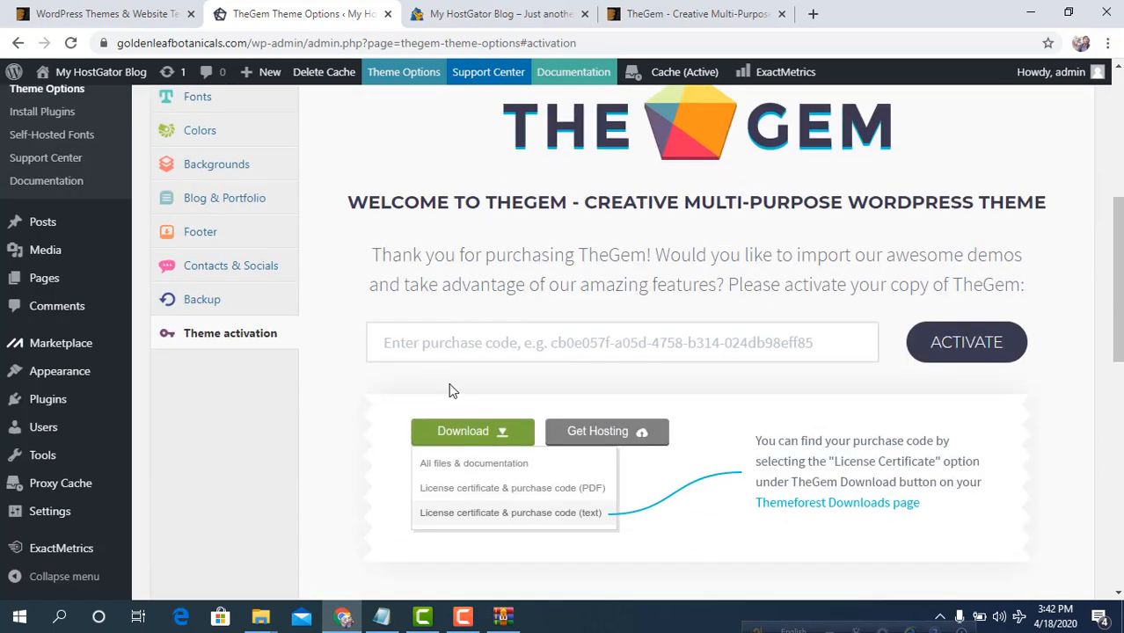
click(508, 334)
click(702, 12)
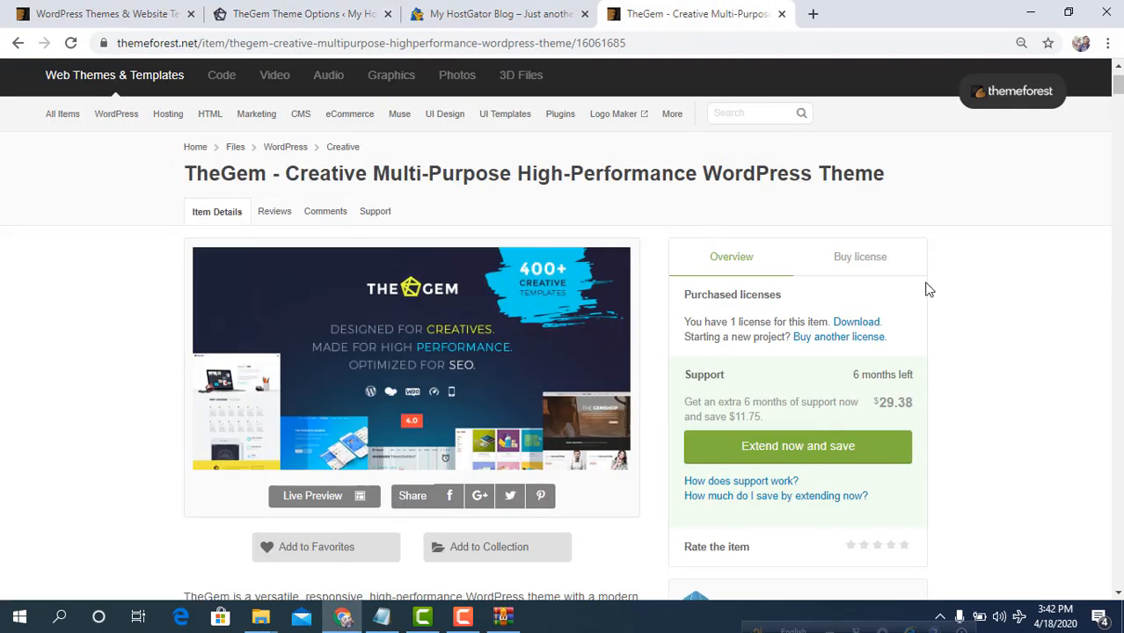
scroll(997, 205, up, 1)
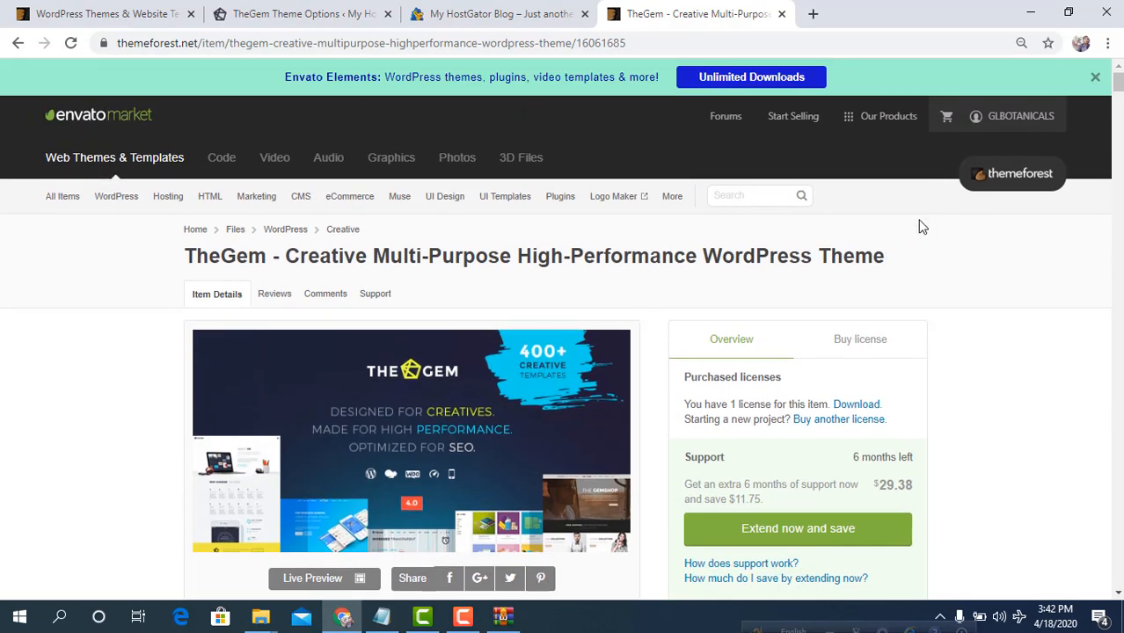
mouse_move(995, 122)
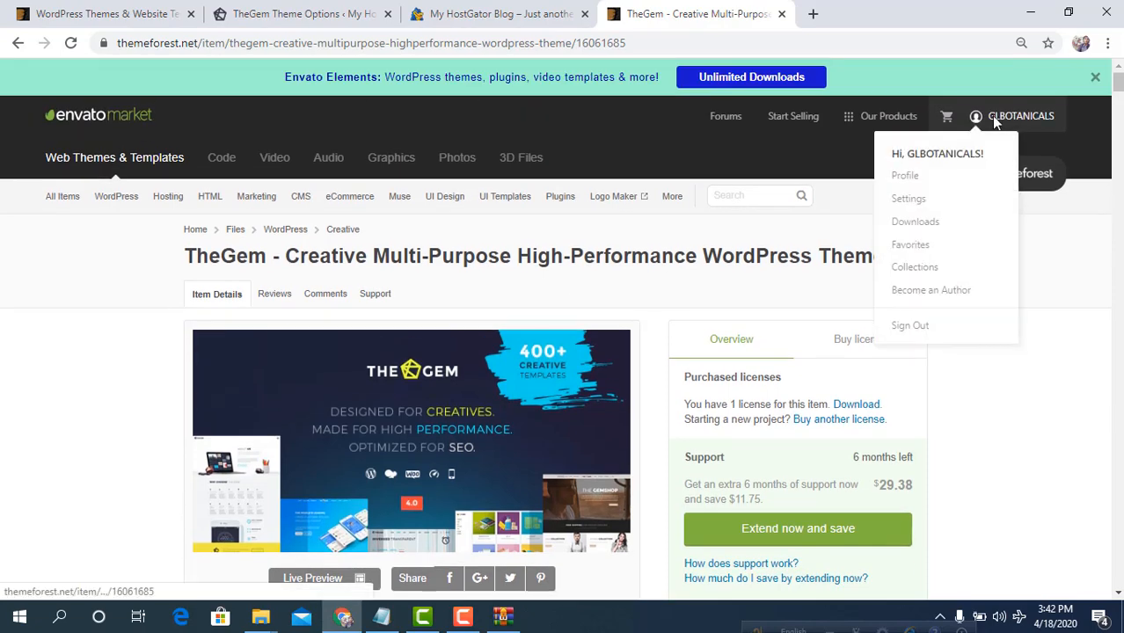
click(915, 223)
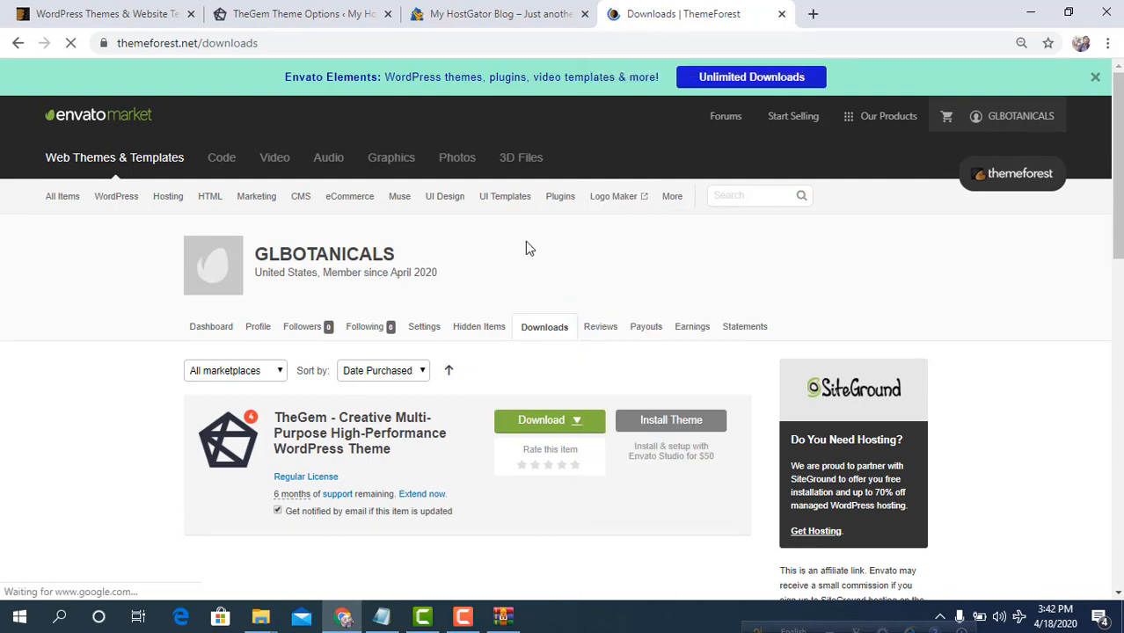
click(576, 423)
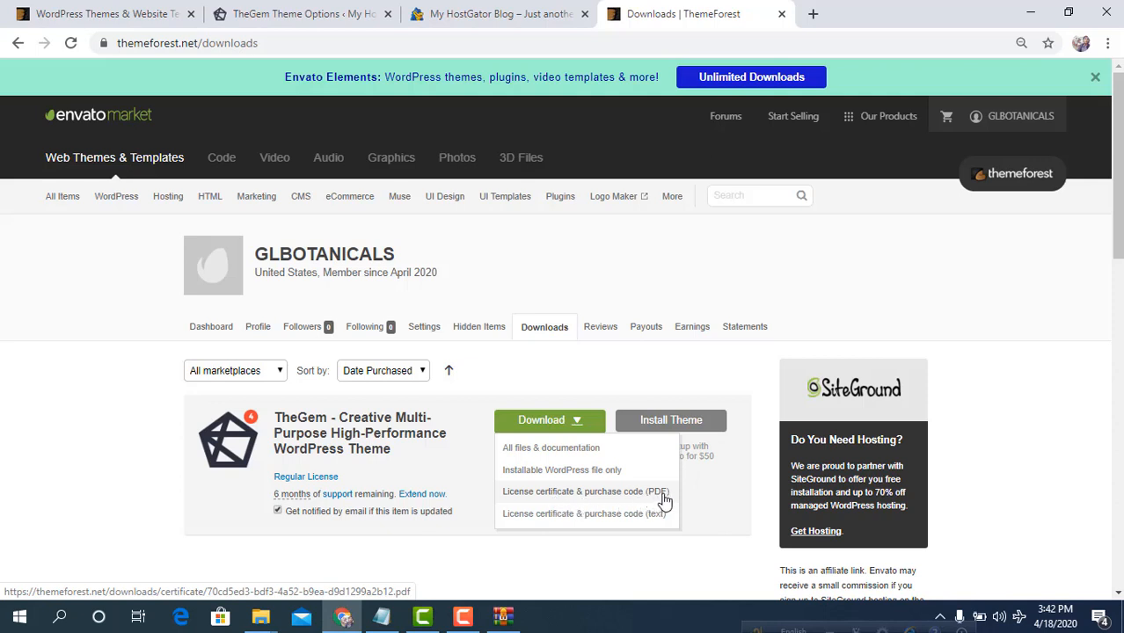
click(610, 519)
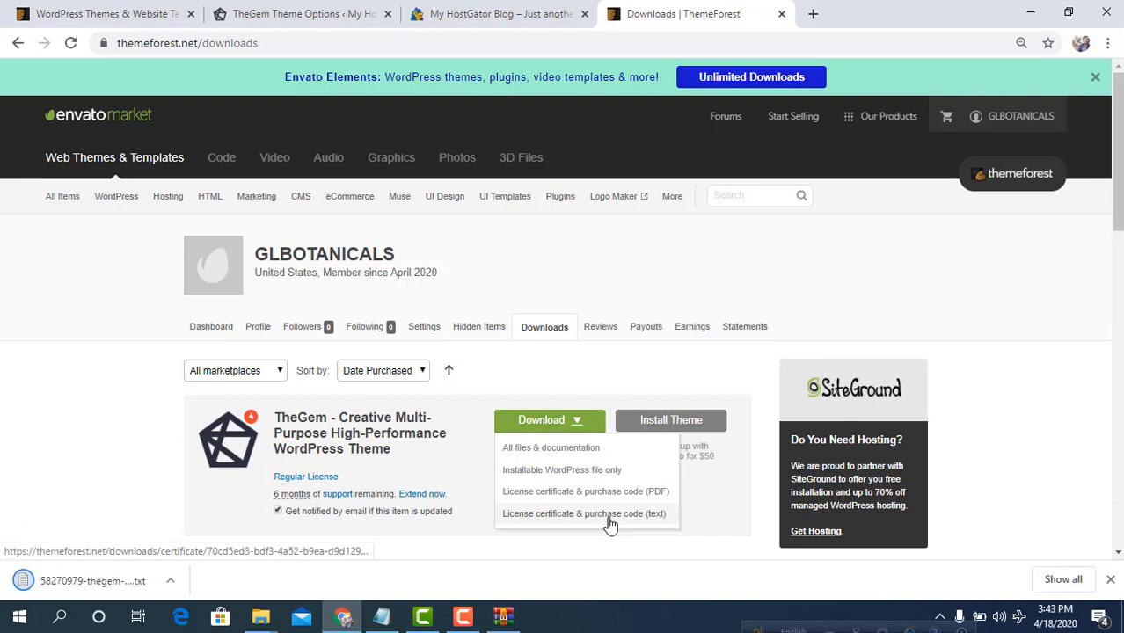
Step: Open the downloaded TheGem license text file in Notepad and copy the item purchase code
click(169, 581)
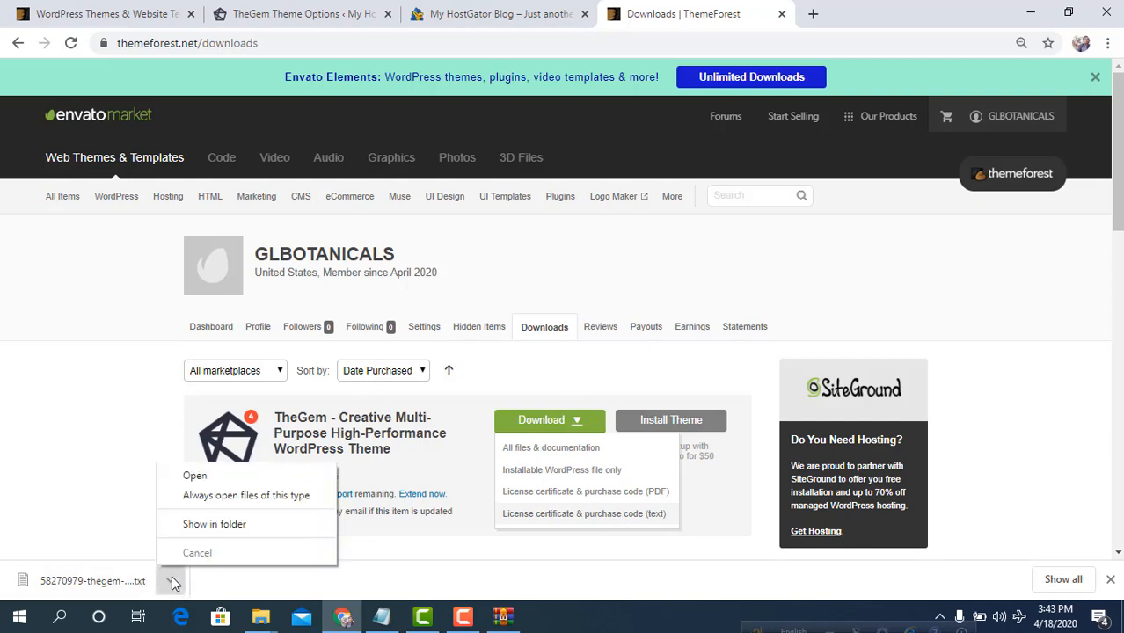
click(195, 475)
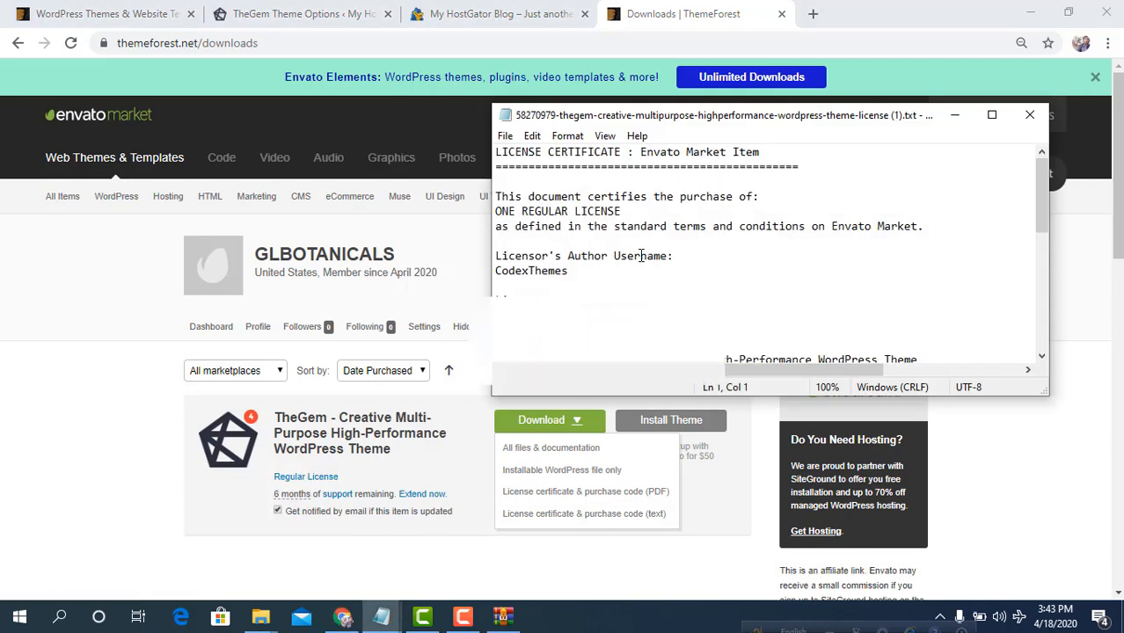
scroll(640, 255, down, 3)
scroll(641, 257, down, 1)
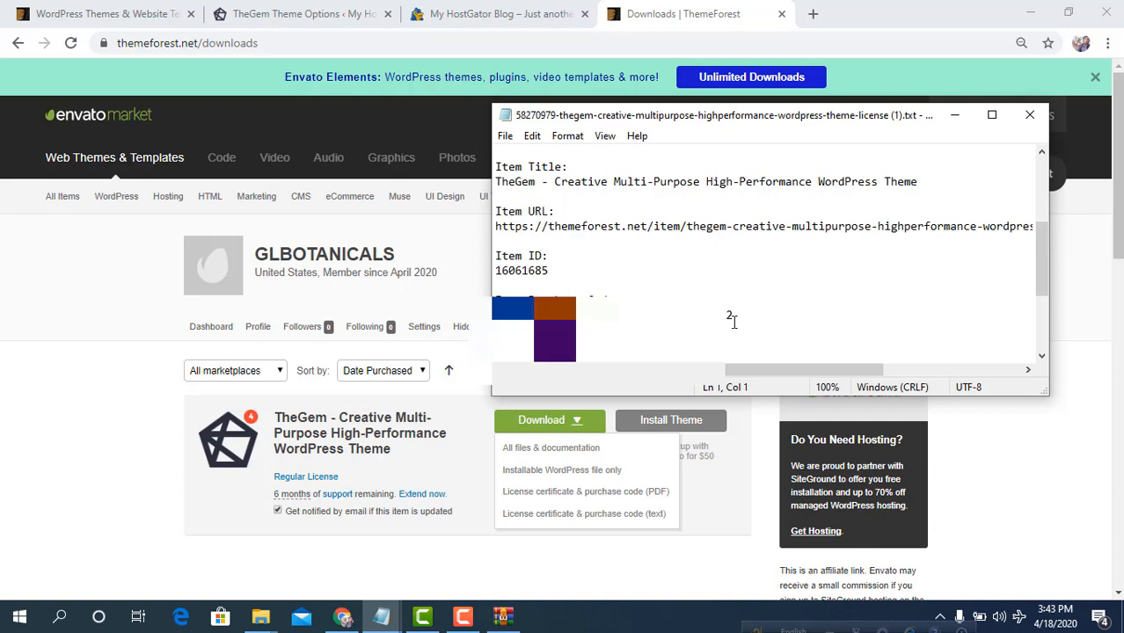
drag(746, 317, 724, 316)
right_click(729, 315)
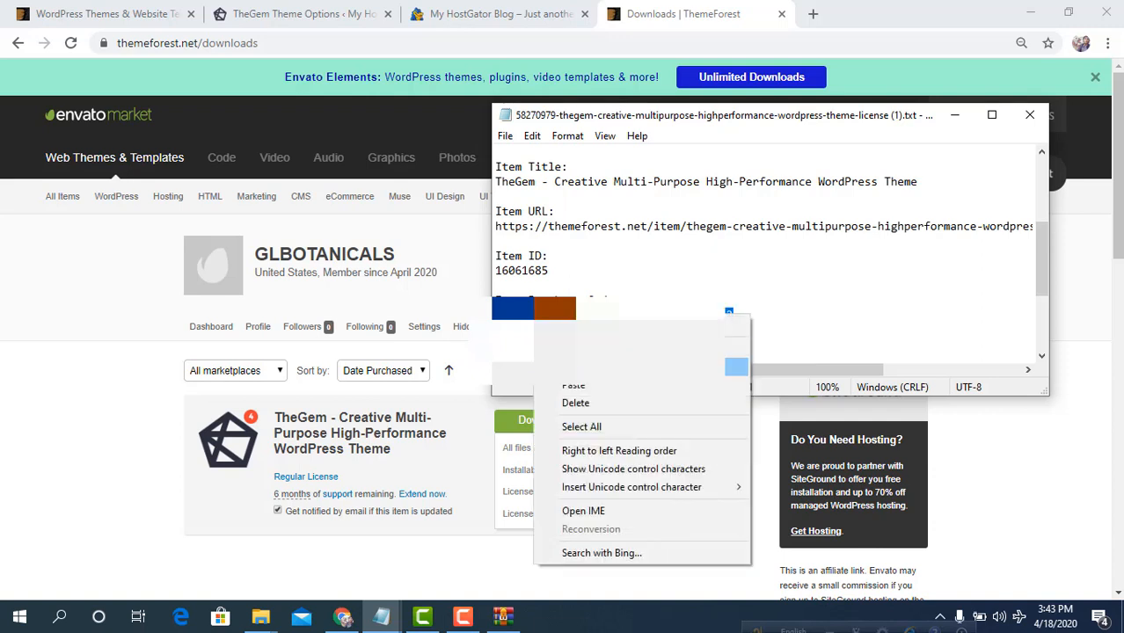
click(579, 367)
Step: Switch back to Chrome, paste the purchase code into TheGem's theme activation field and activate the theme license
click(295, 16)
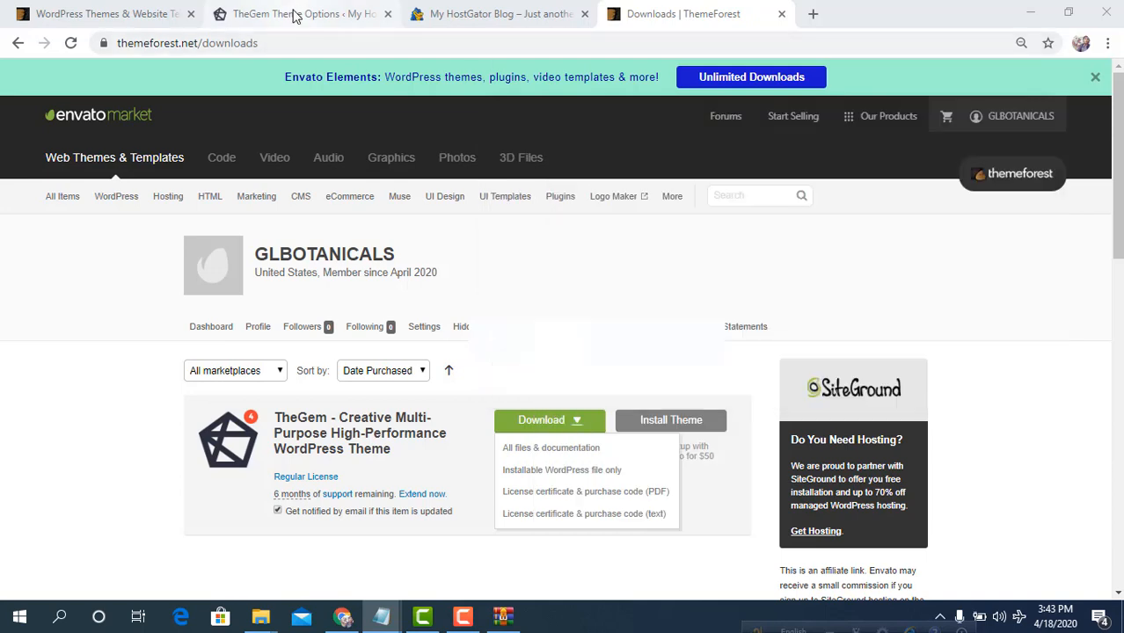
right_click(472, 343)
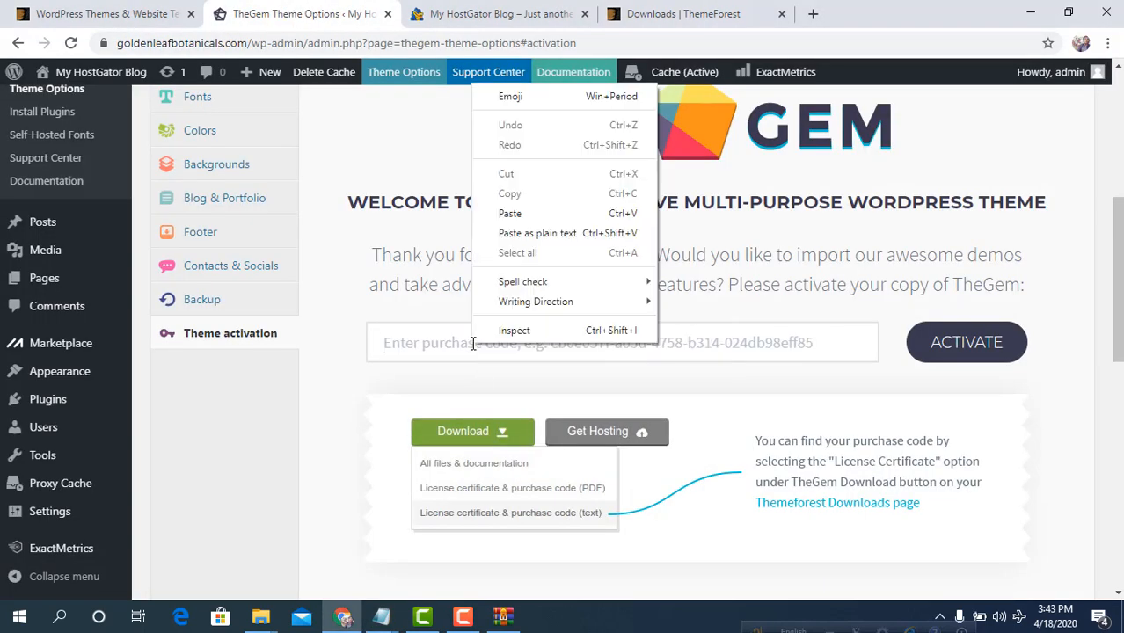
click(506, 211)
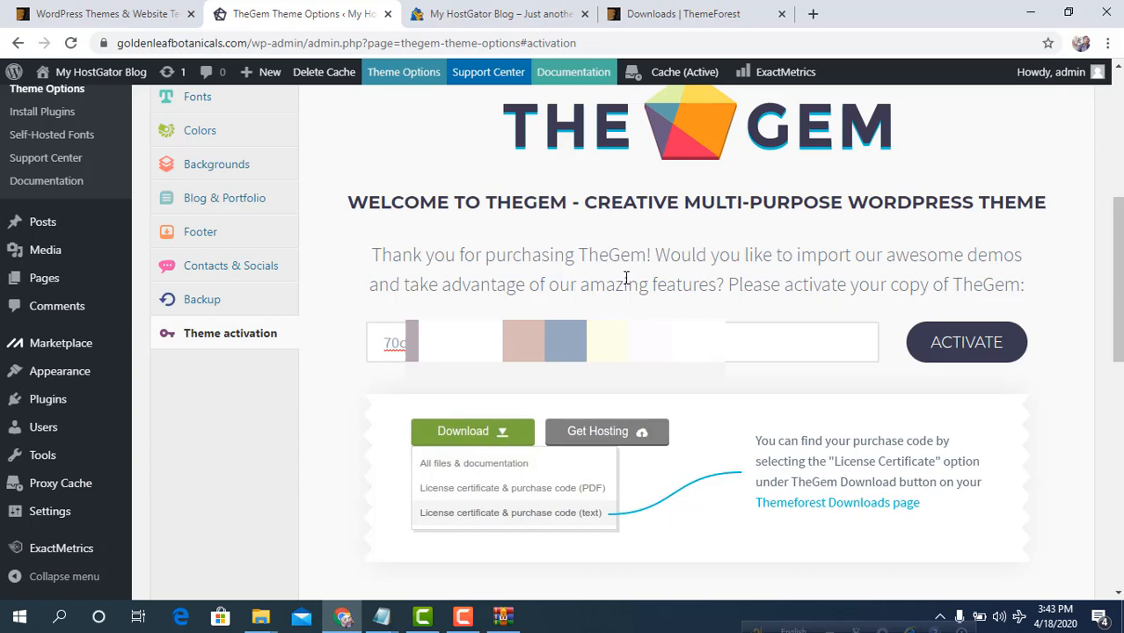
click(987, 350)
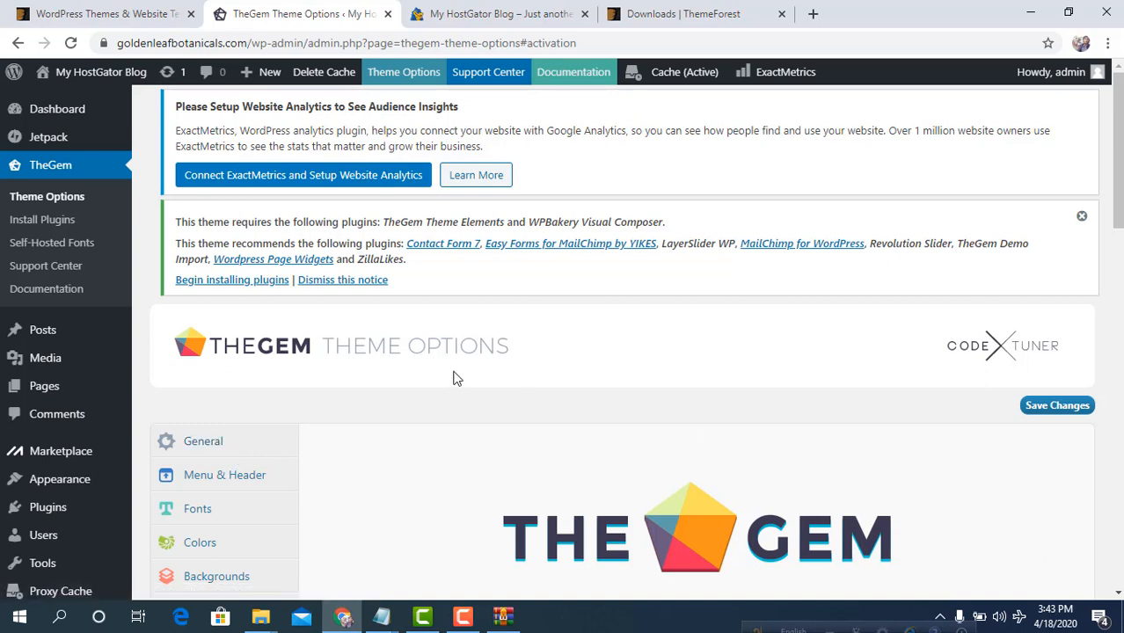
Step: Bulk install all of TheGem's required and recommended plugins and return to the WordPress dashboard
mouse_move(64, 511)
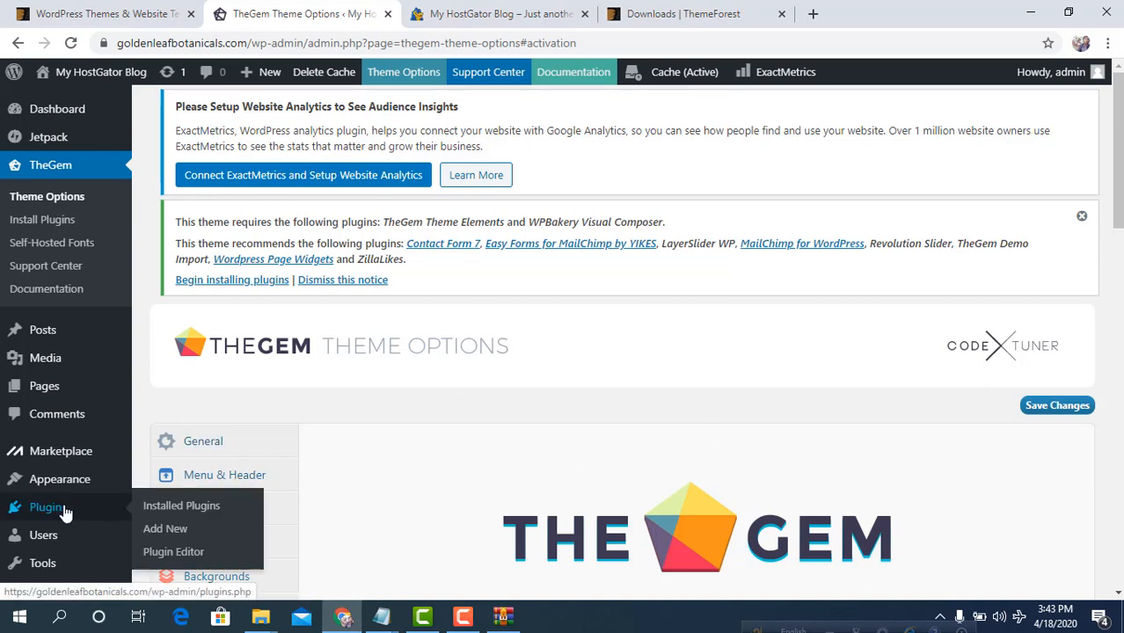
click(64, 511)
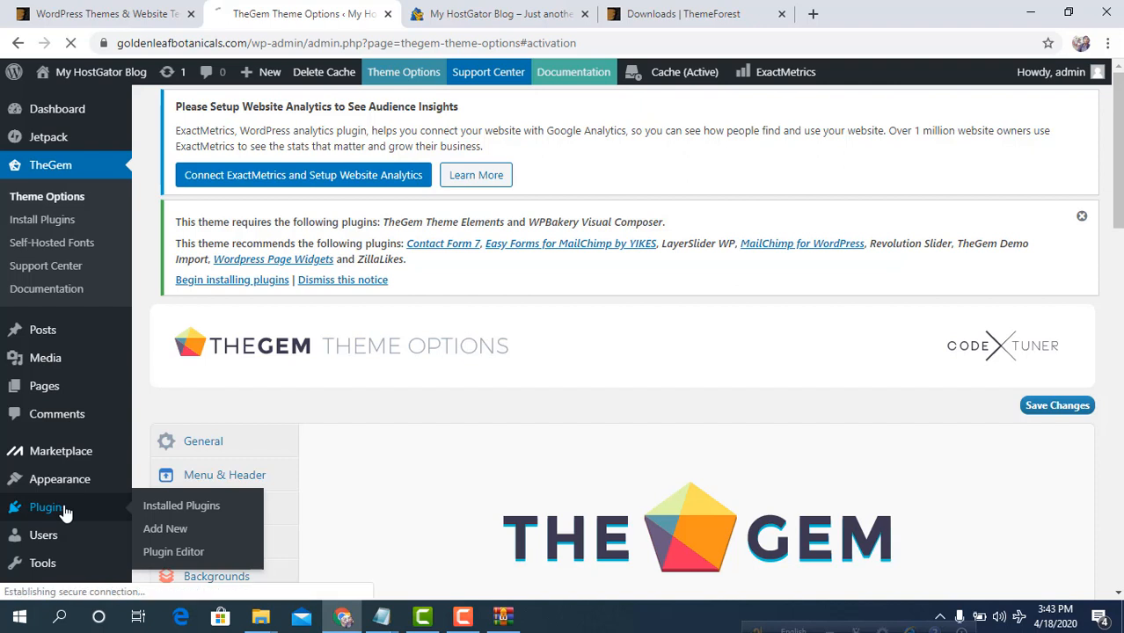
click(244, 284)
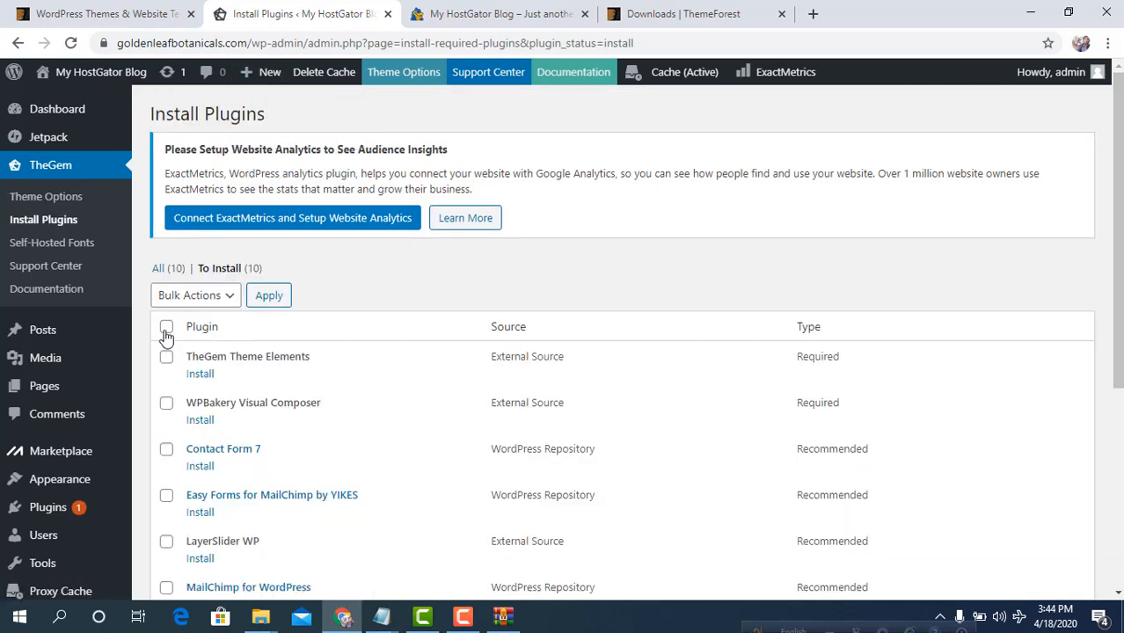
click(166, 327)
click(192, 299)
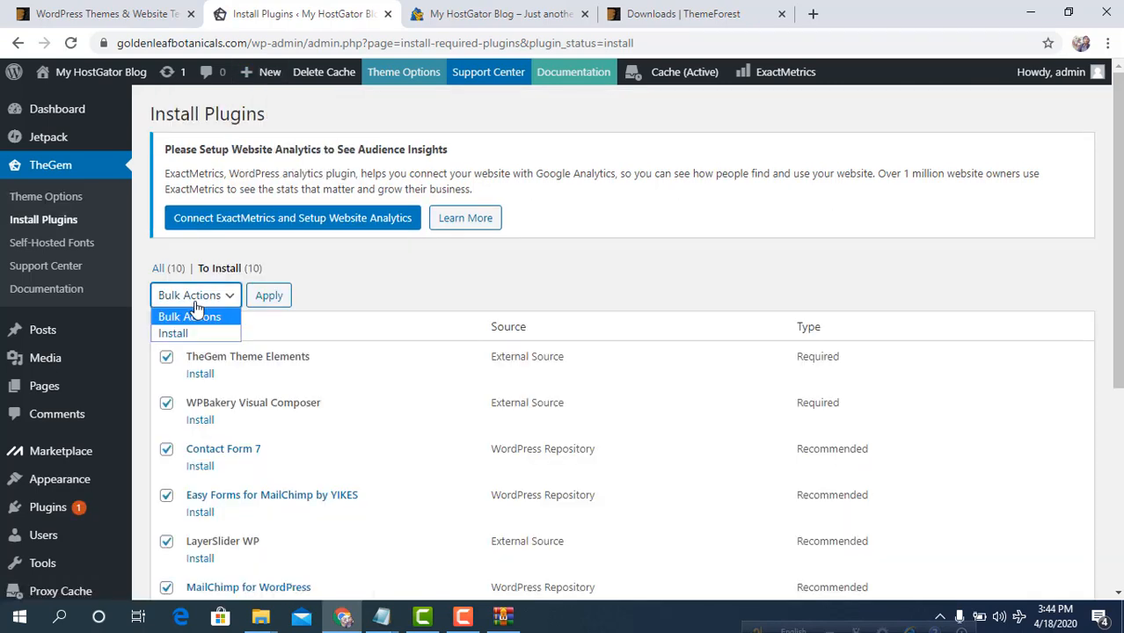
click(190, 334)
click(275, 304)
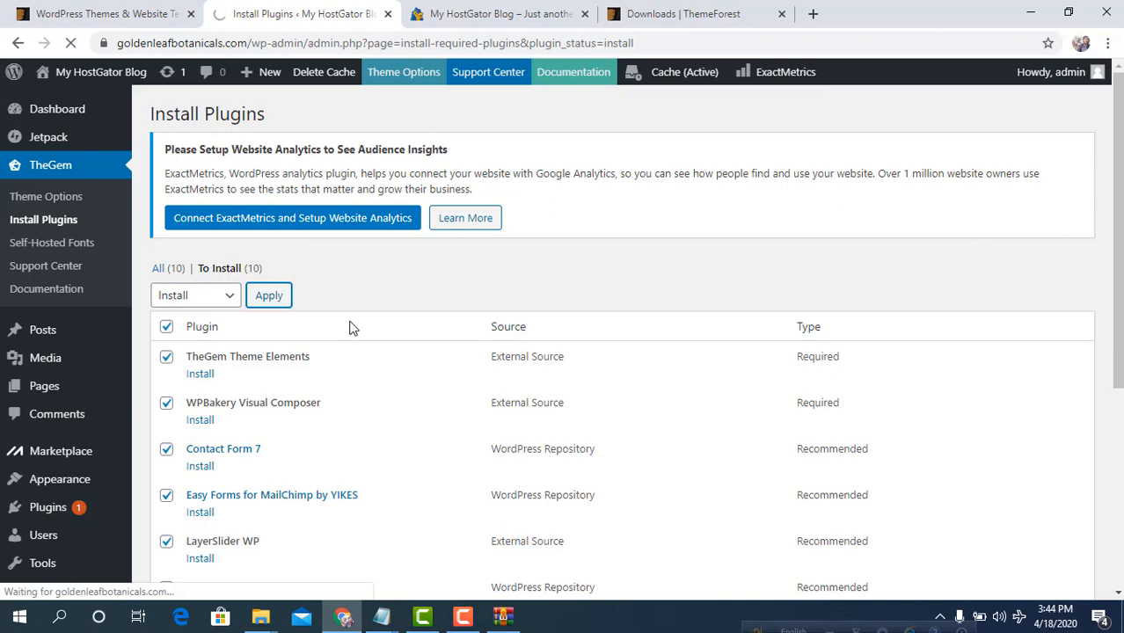
scroll(413, 264, down, 6)
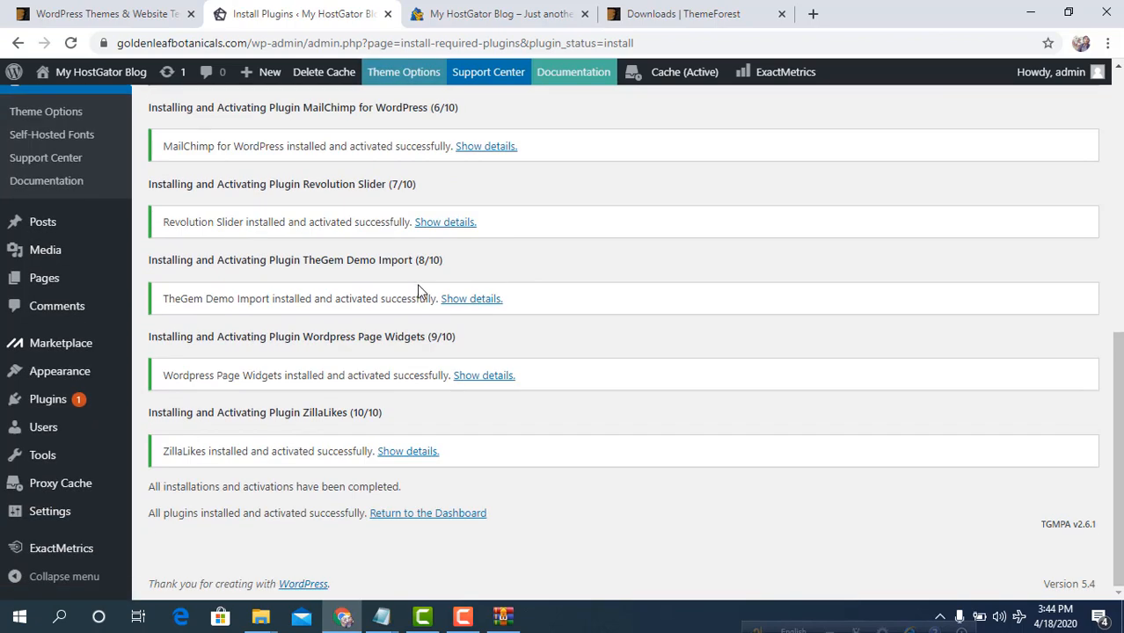
click(451, 513)
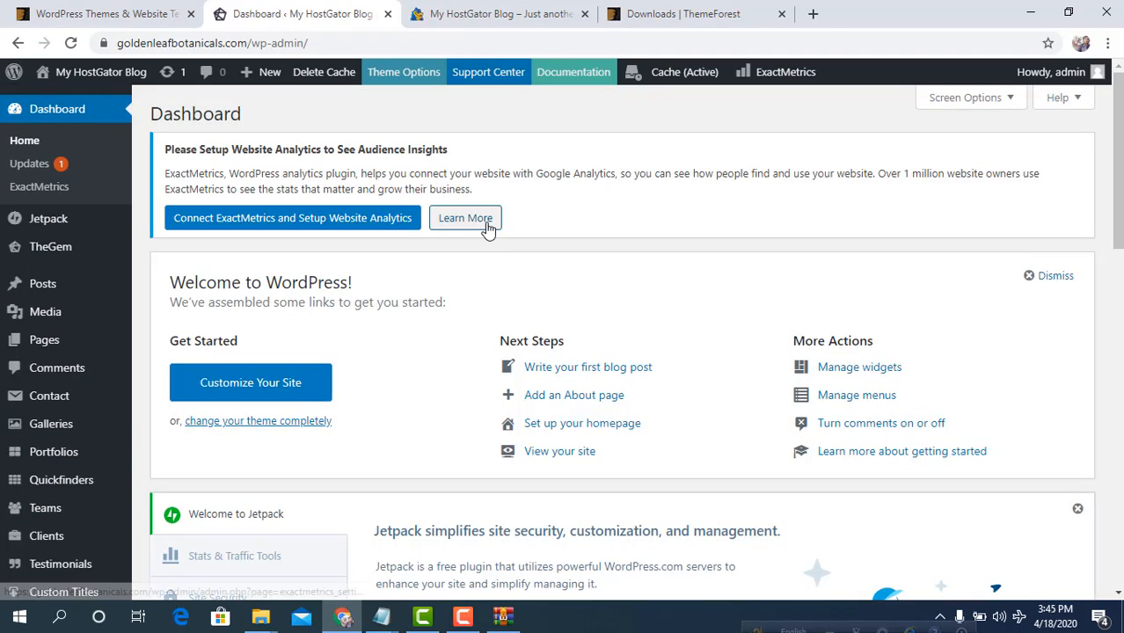
Step: Open the list of installed plugins and review which plugins are installed and active
scroll(484, 227, down, 8)
scroll(488, 229, up, 6)
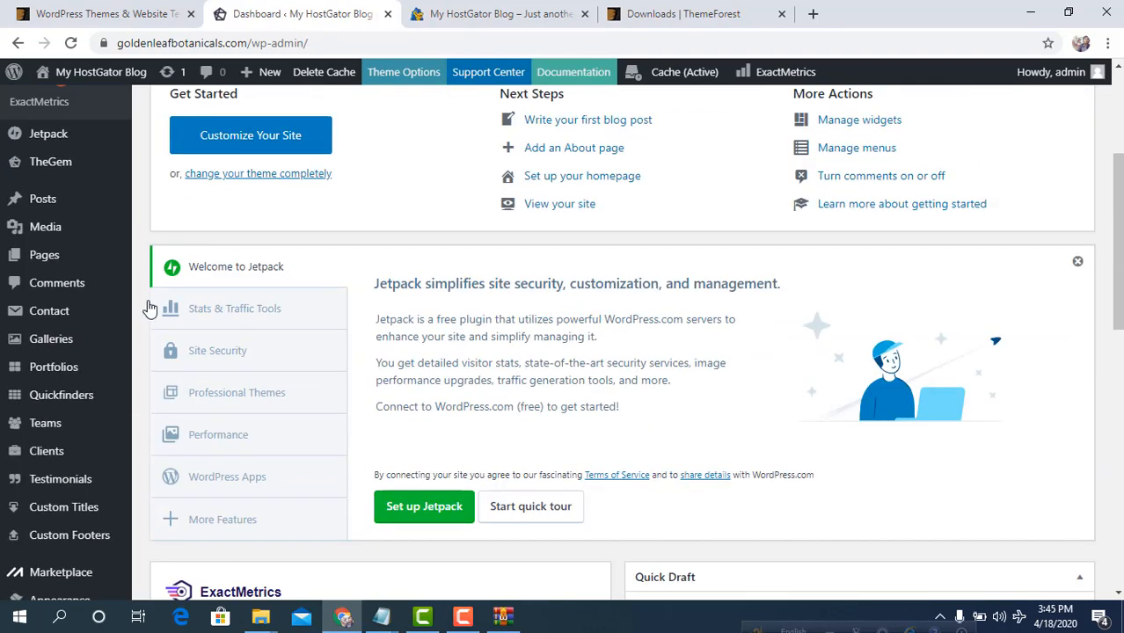
scroll(79, 391, down, 3)
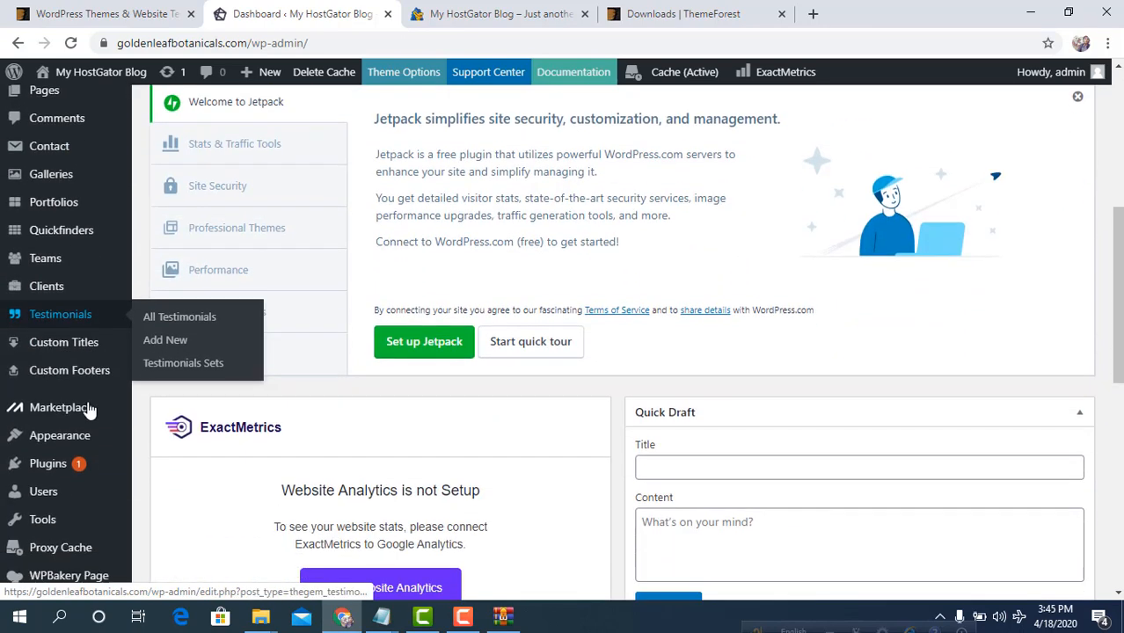
click(62, 464)
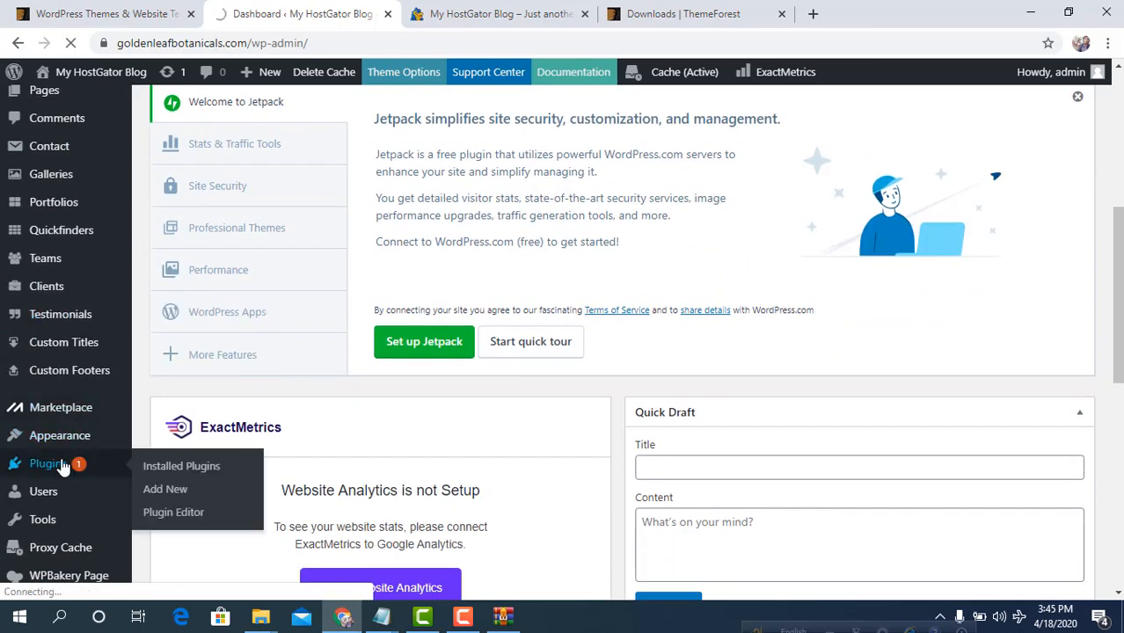
scroll(325, 335, down, 2)
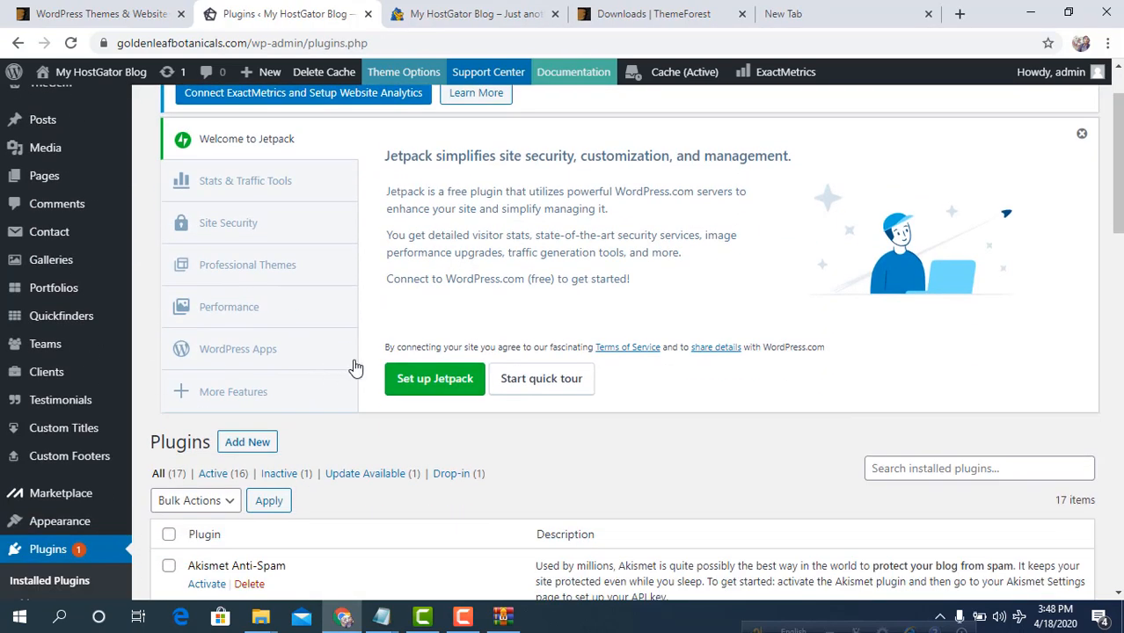
scroll(384, 393, down, 2)
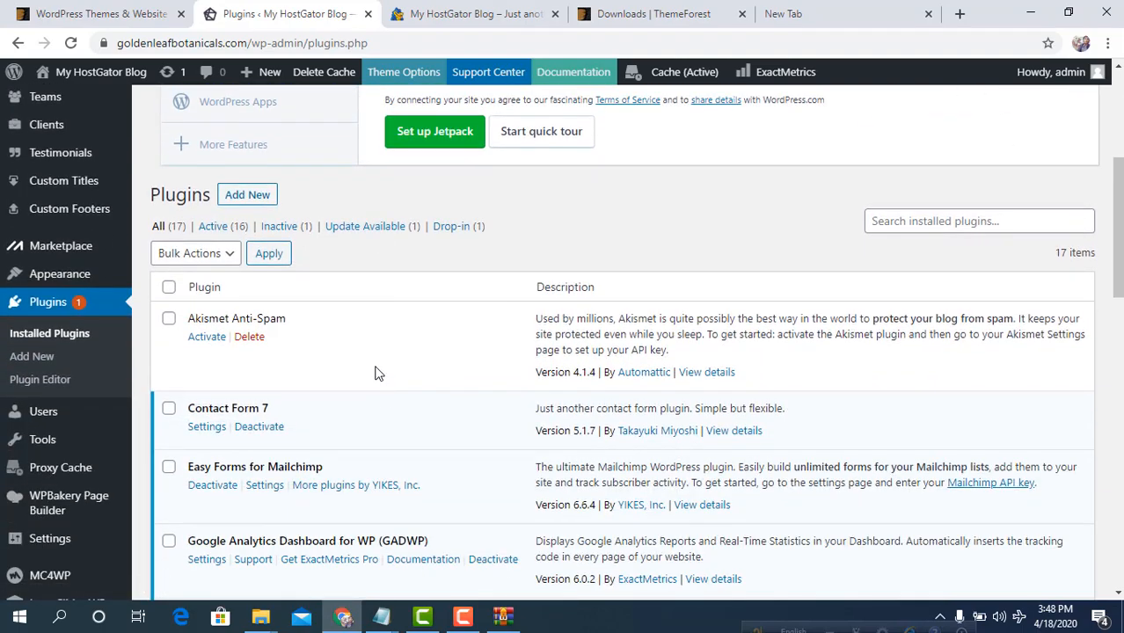
scroll(388, 304, down, 6)
scroll(390, 304, up, 5)
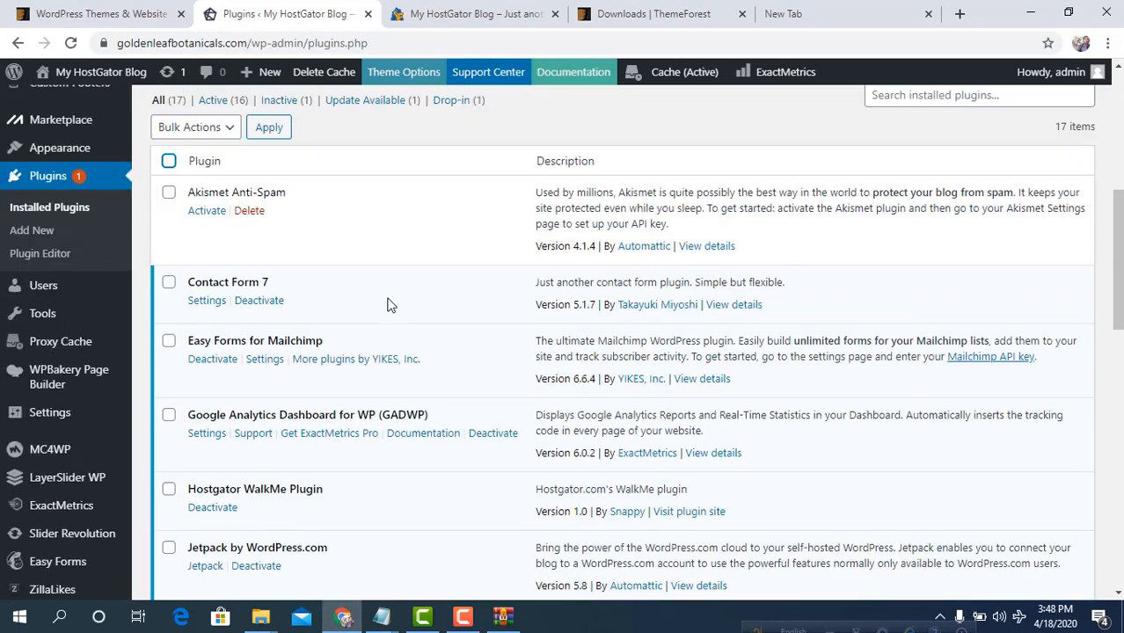
scroll(387, 290, up, 5)
scroll(397, 324, down, 10)
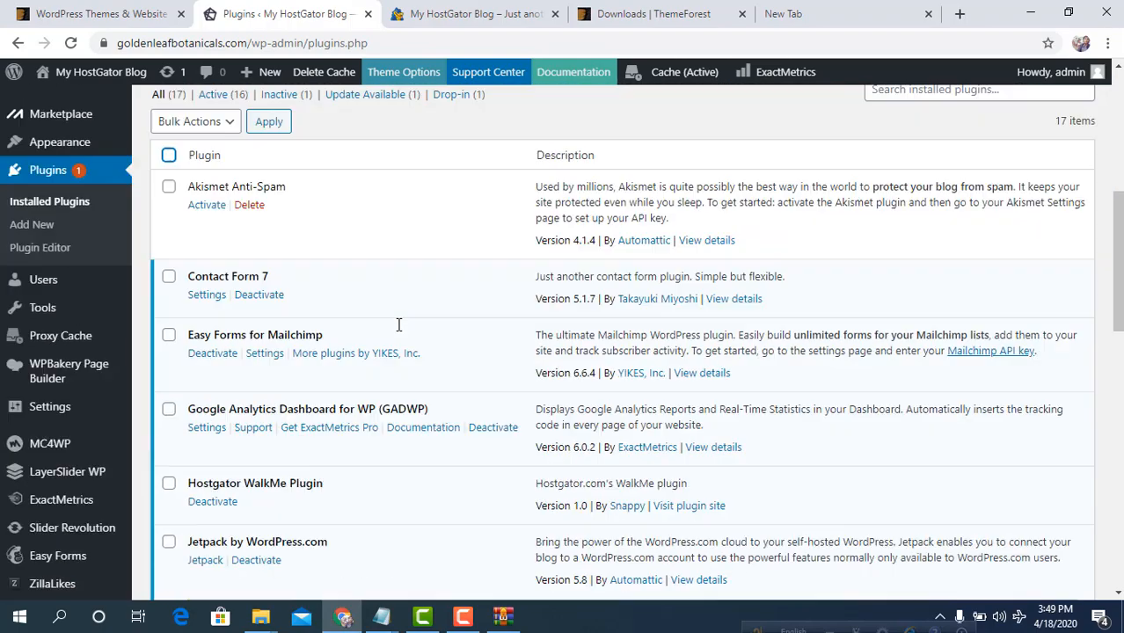
scroll(413, 324, up, 10)
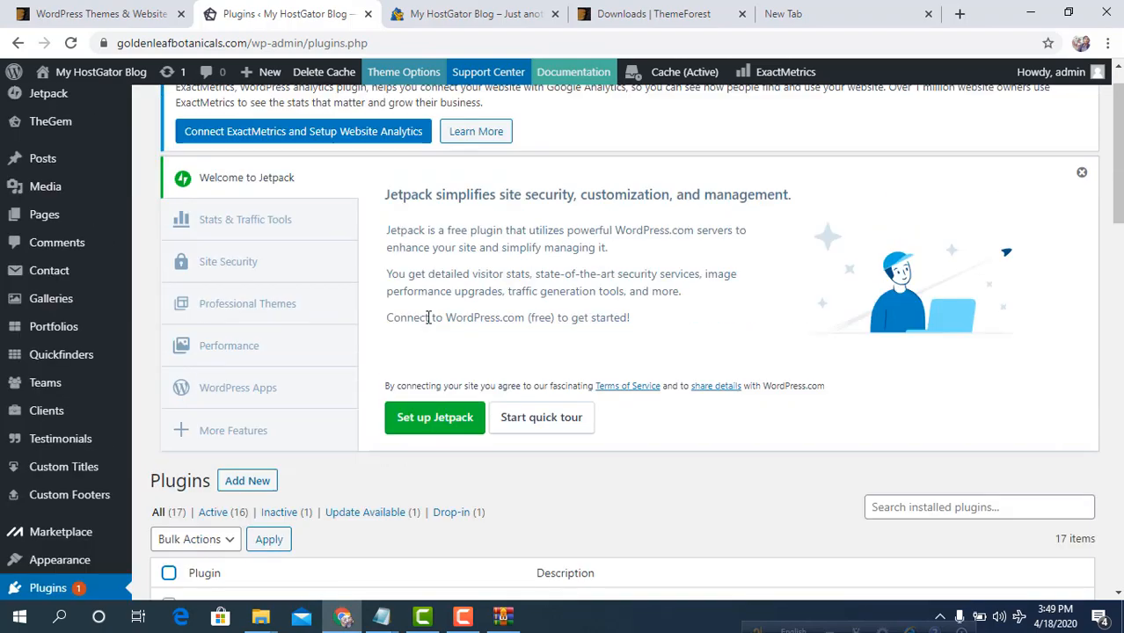
scroll(435, 378, down, 2)
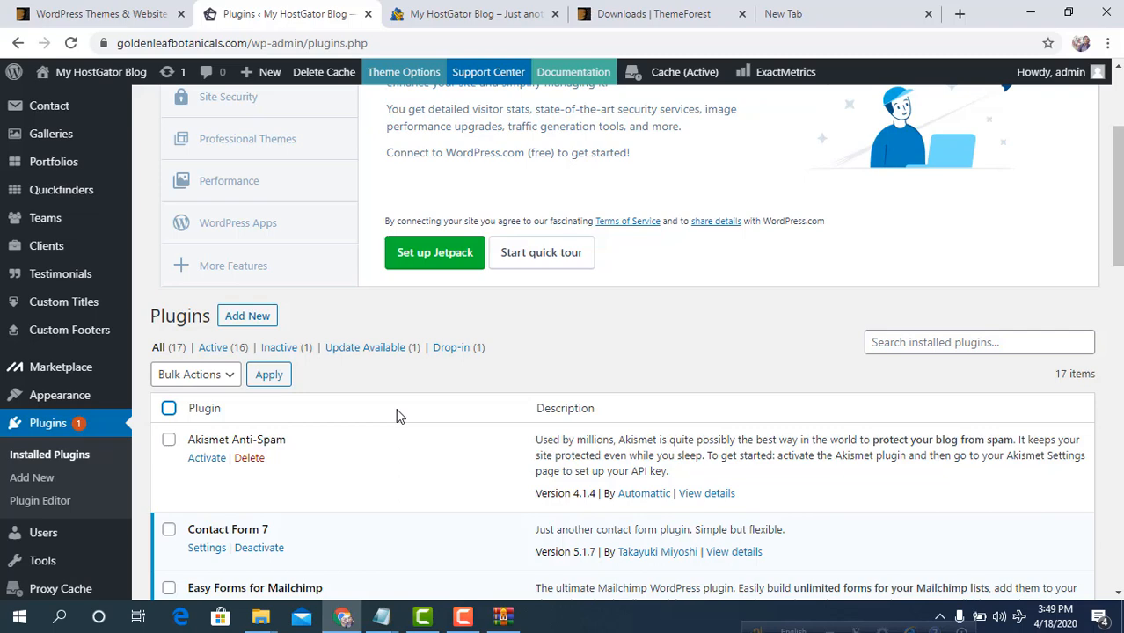
scroll(395, 415, up, 1)
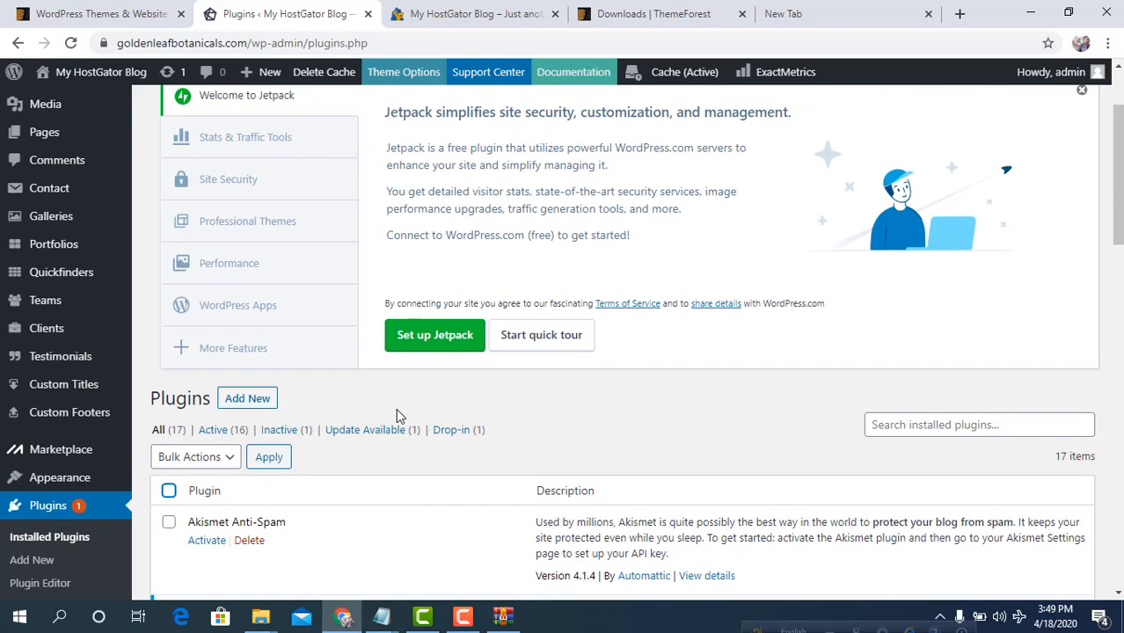
scroll(396, 415, down, 2)
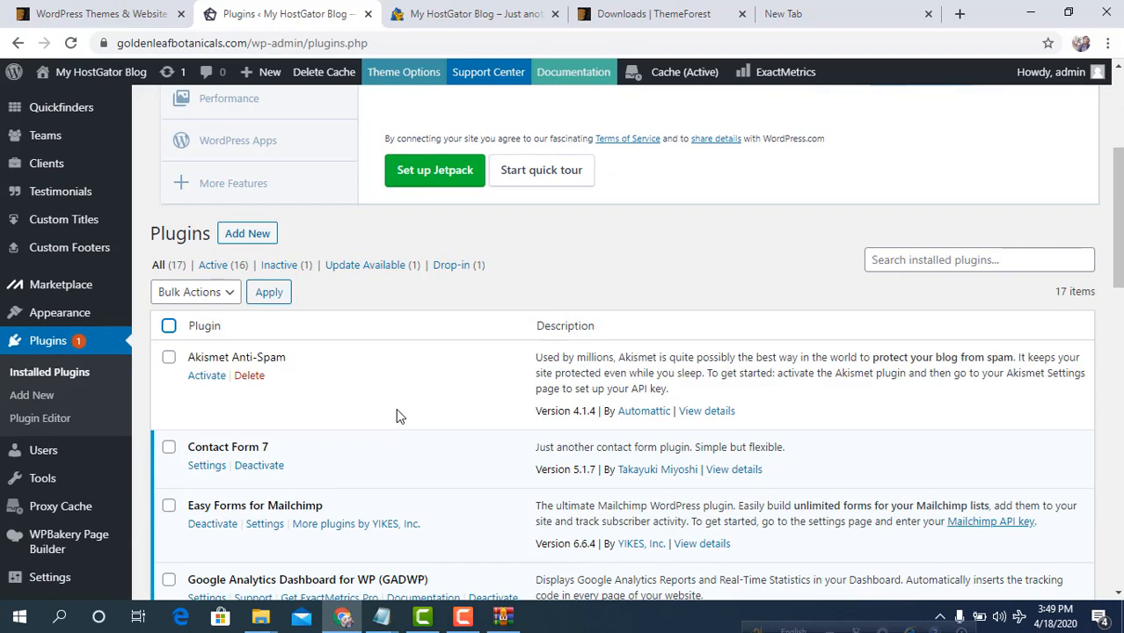
scroll(395, 415, up, 4)
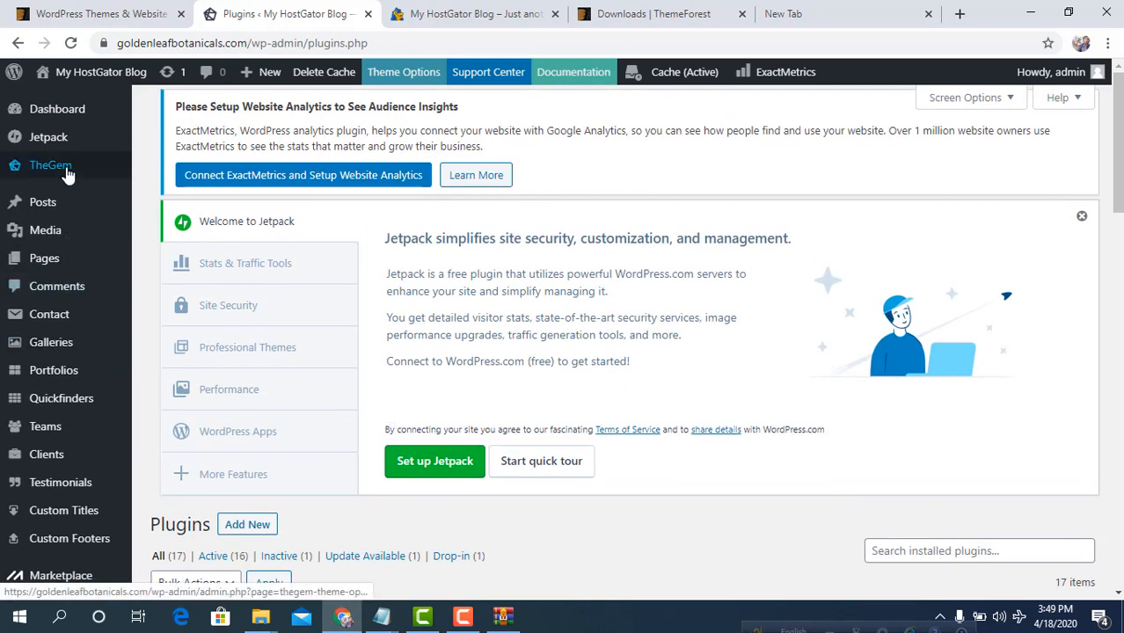
Step: Open TheGem's Demo Import page and filter the pre-built demos to the Shop category
mouse_move(66, 175)
click(172, 191)
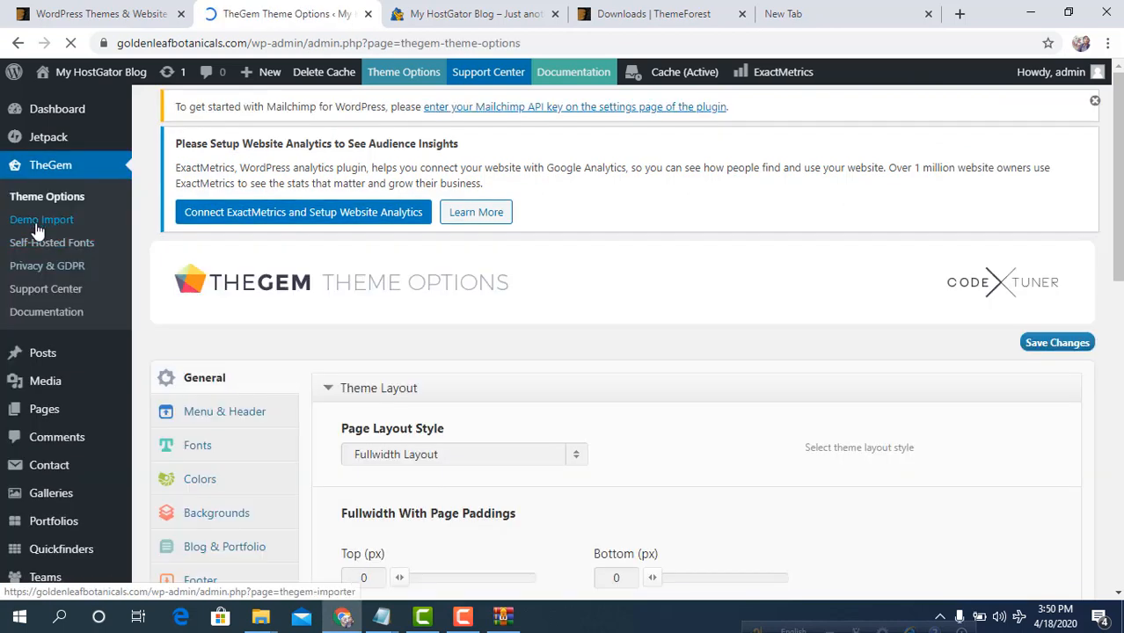
click(42, 222)
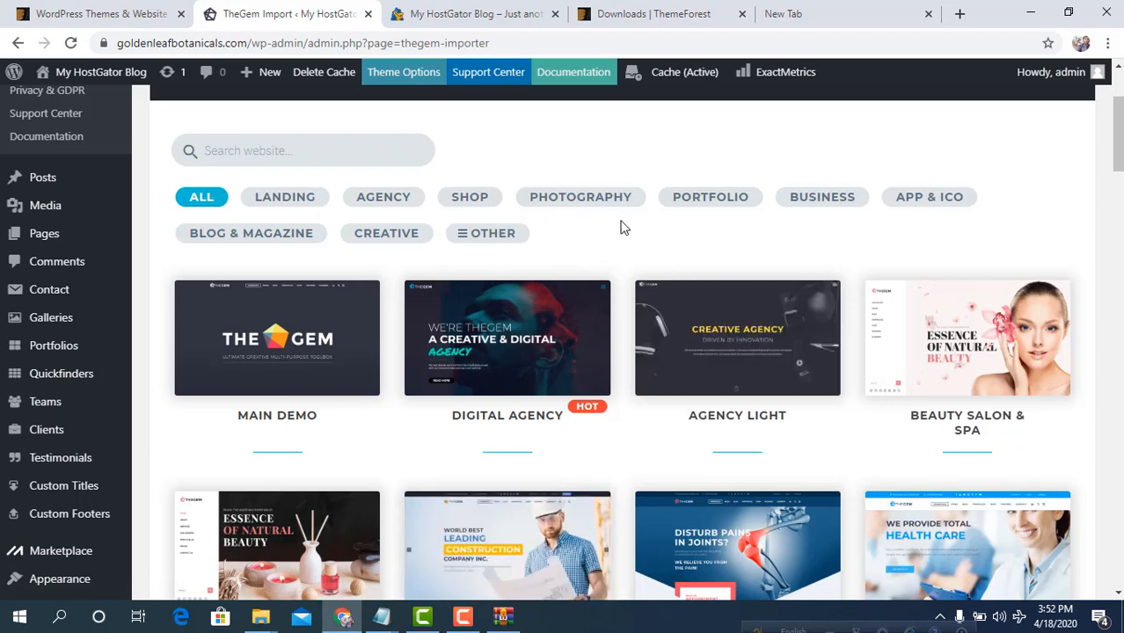
scroll(539, 246, up, 1)
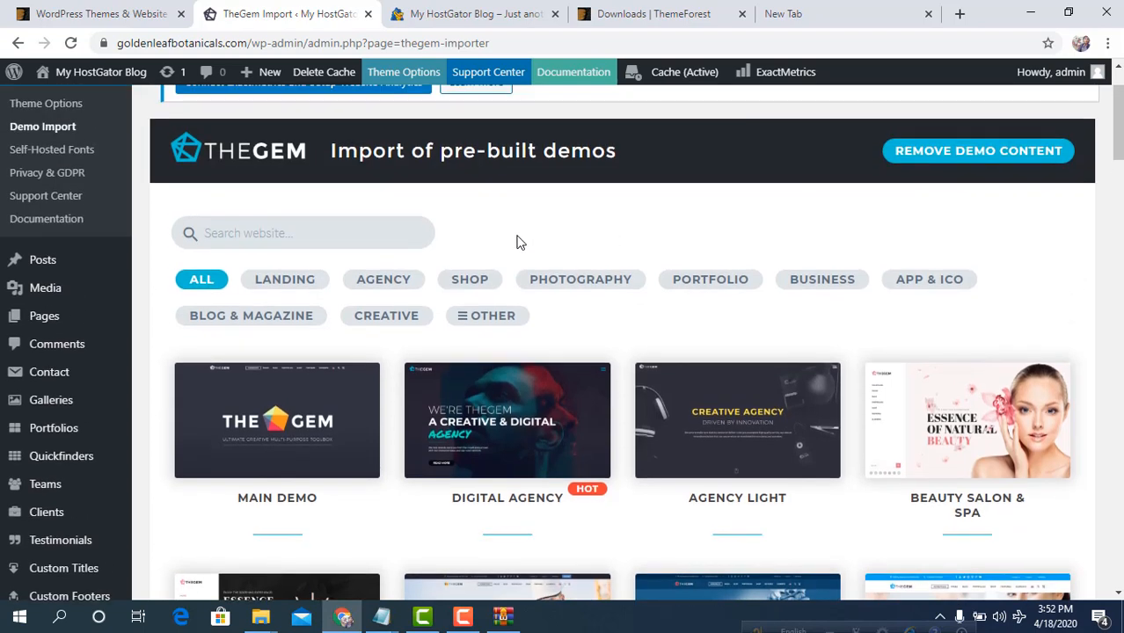
click(481, 290)
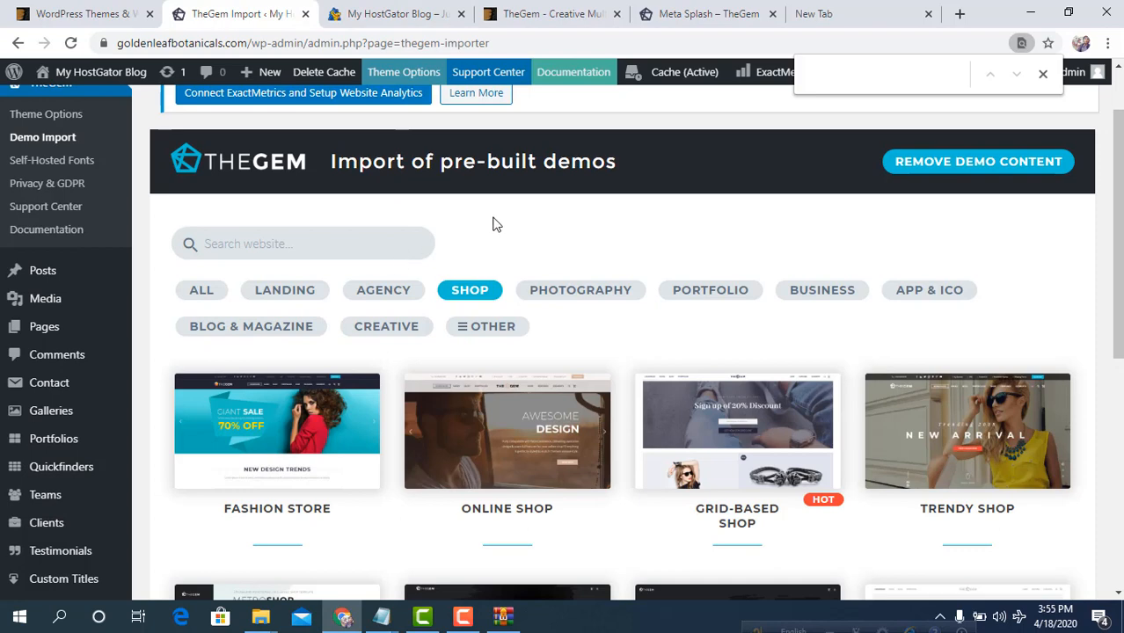
Step: Choose the Online Shop demo for import and install the WooCommerce plugin it requires
scroll(609, 422, down, 1)
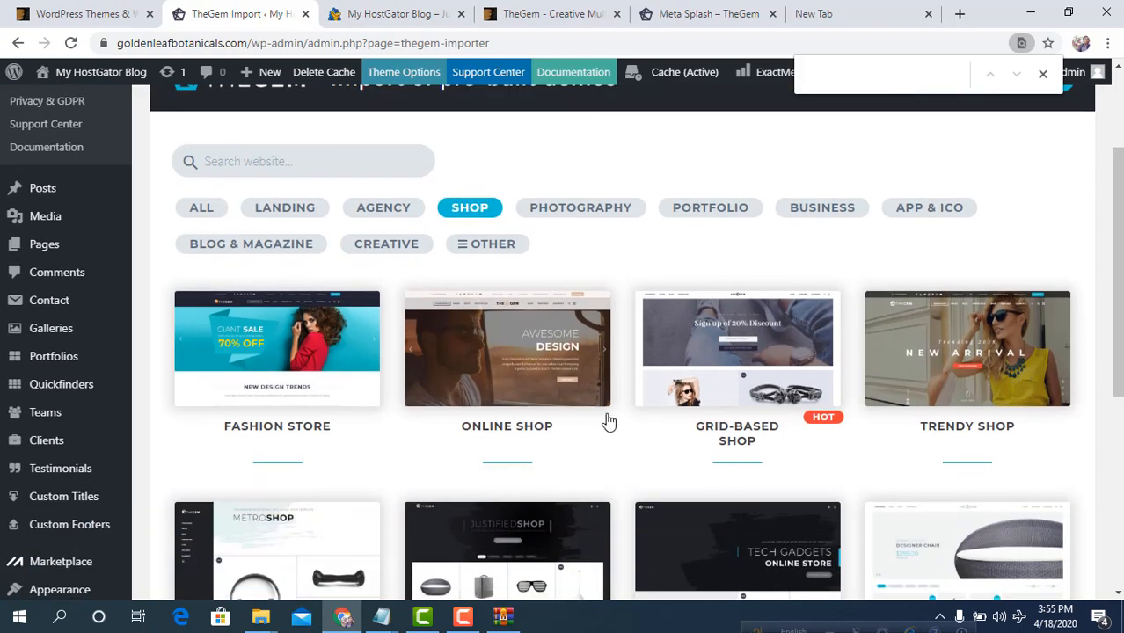
click(522, 360)
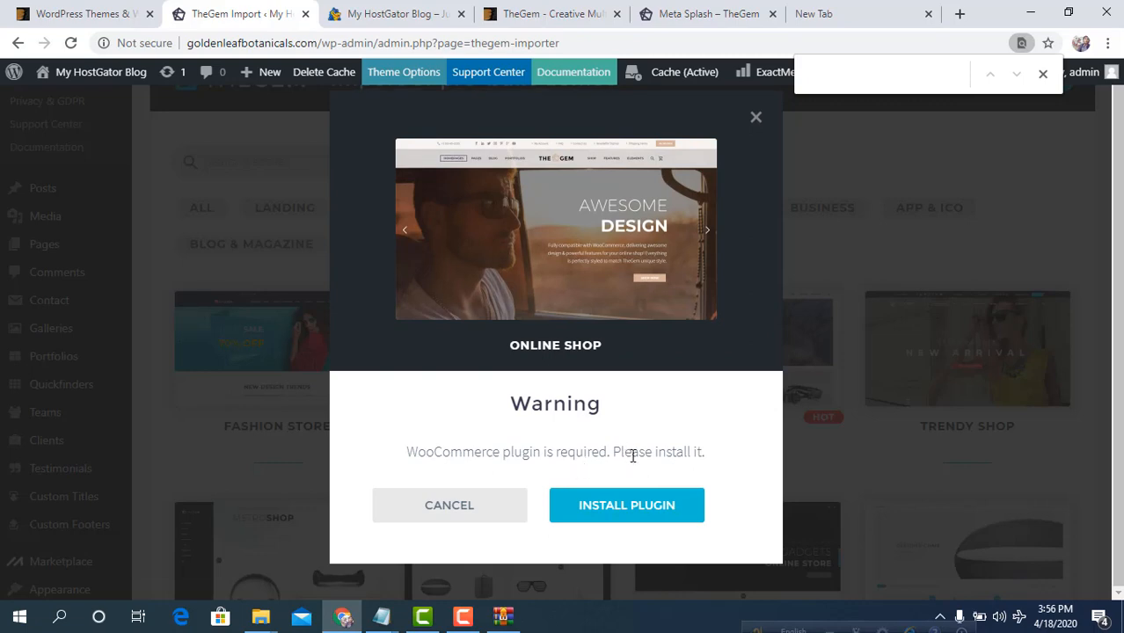
click(621, 509)
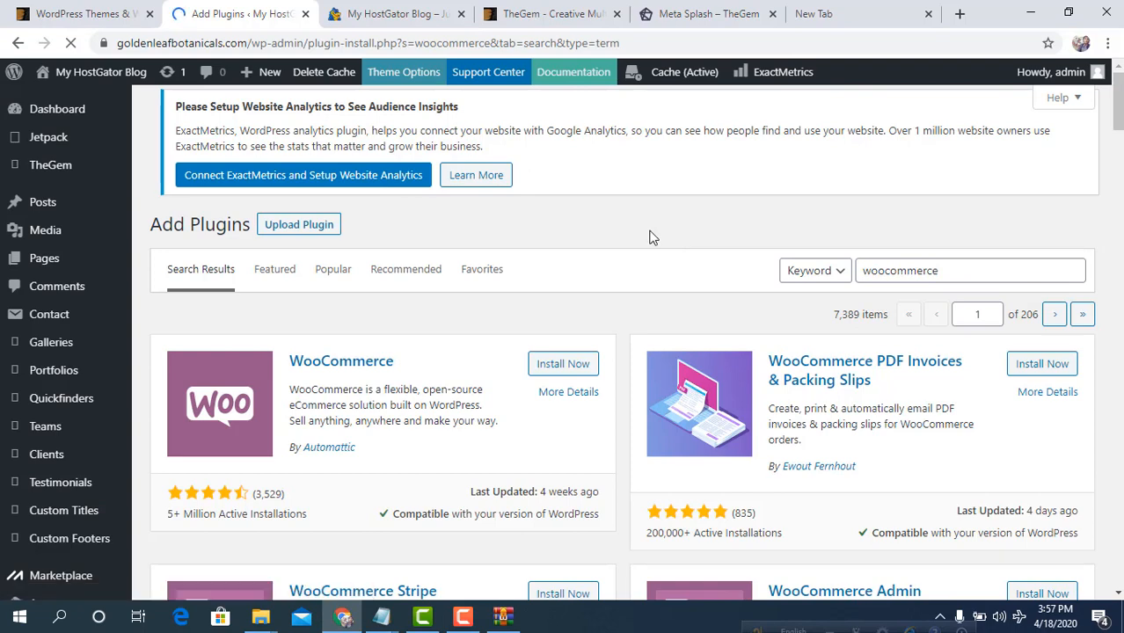
click(558, 370)
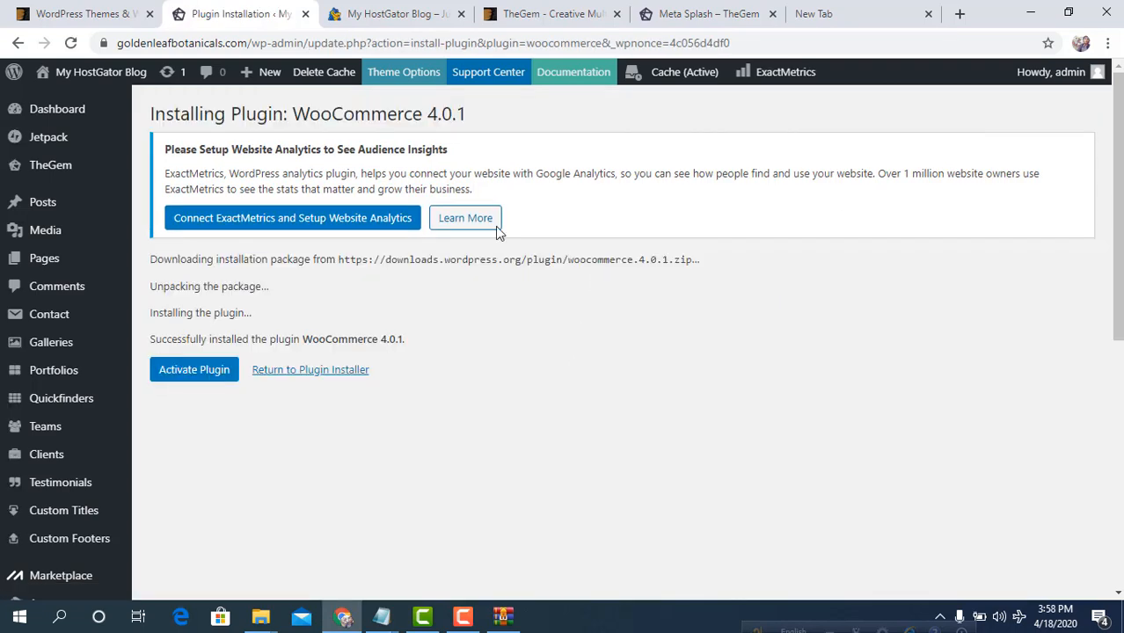
Step: Activate the WooCommerce plugin, continue with the old setup wizard, and skip the store setup to return to the dashboard
click(195, 370)
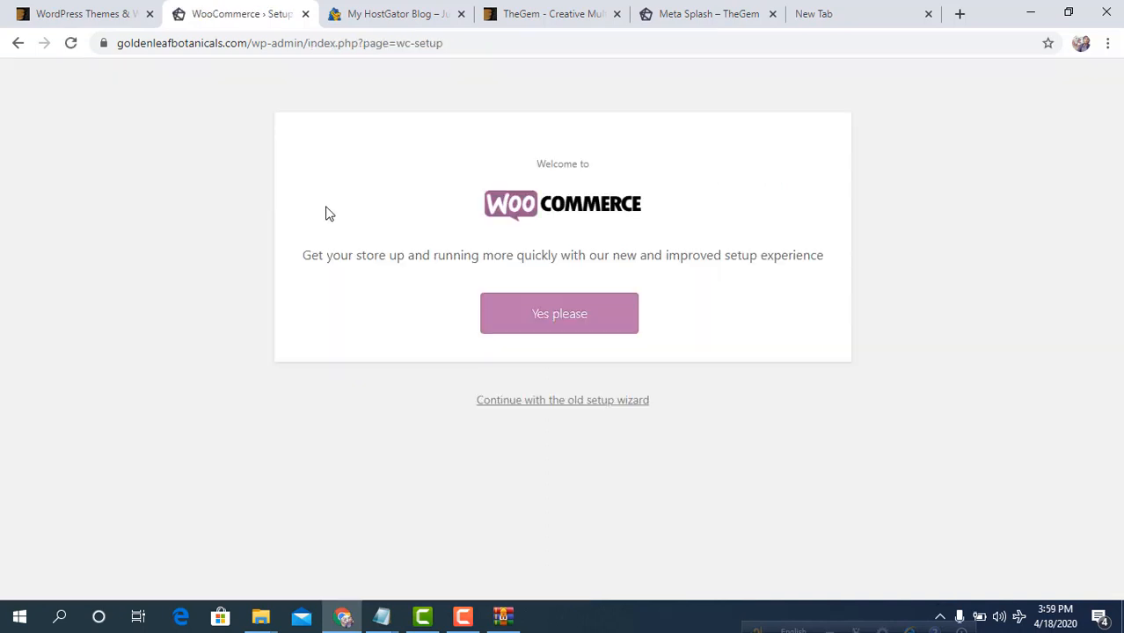
click(549, 407)
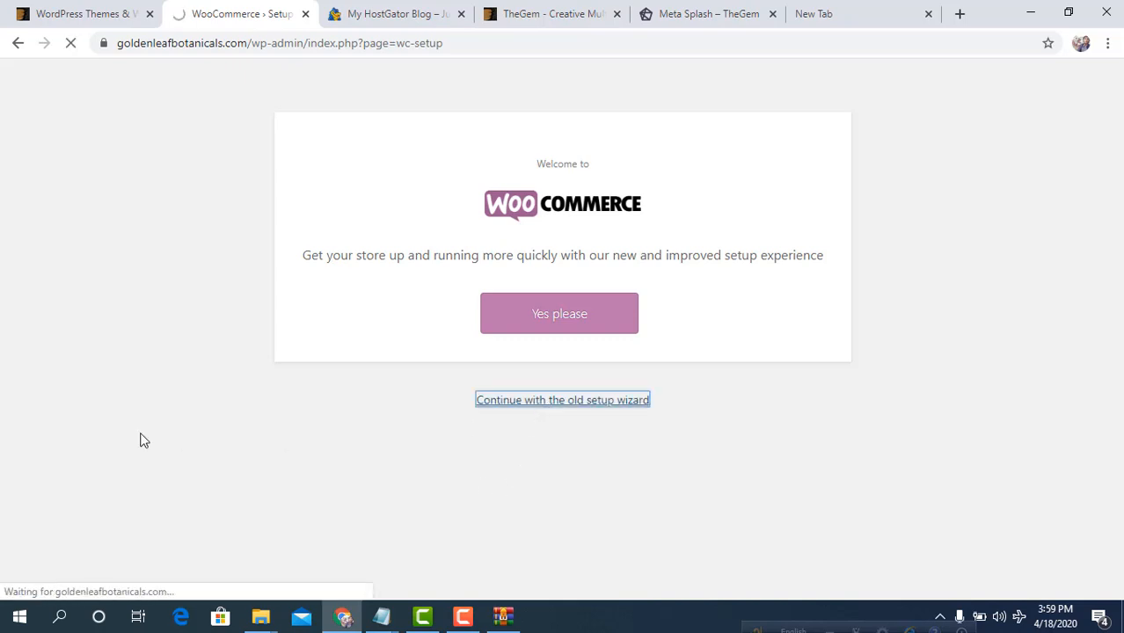
click(557, 561)
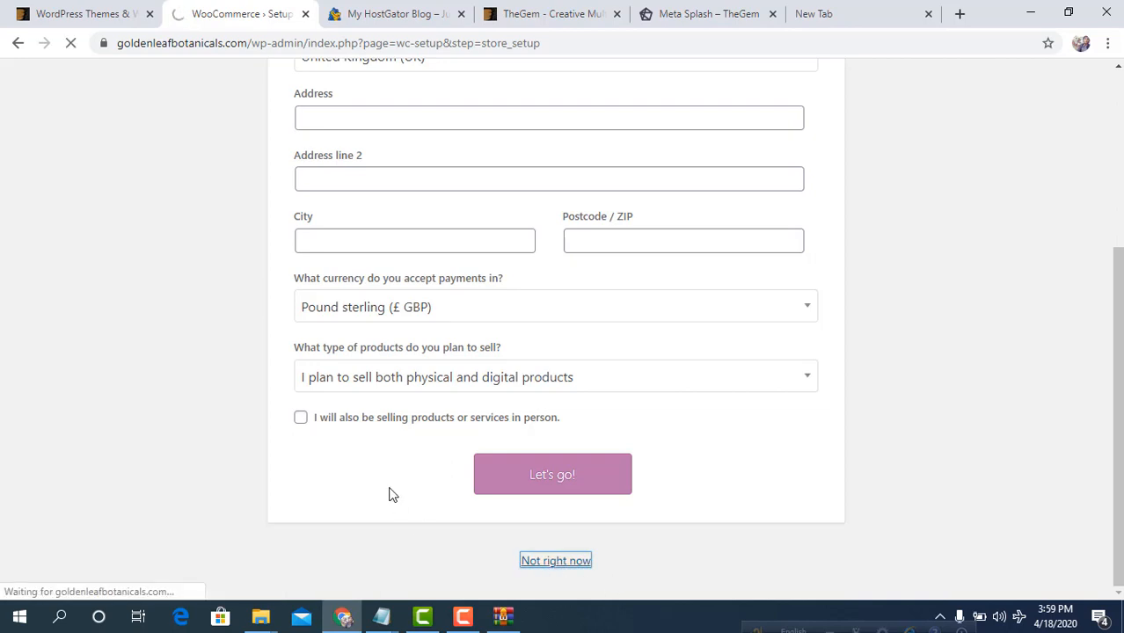
scroll(394, 495, up, 4)
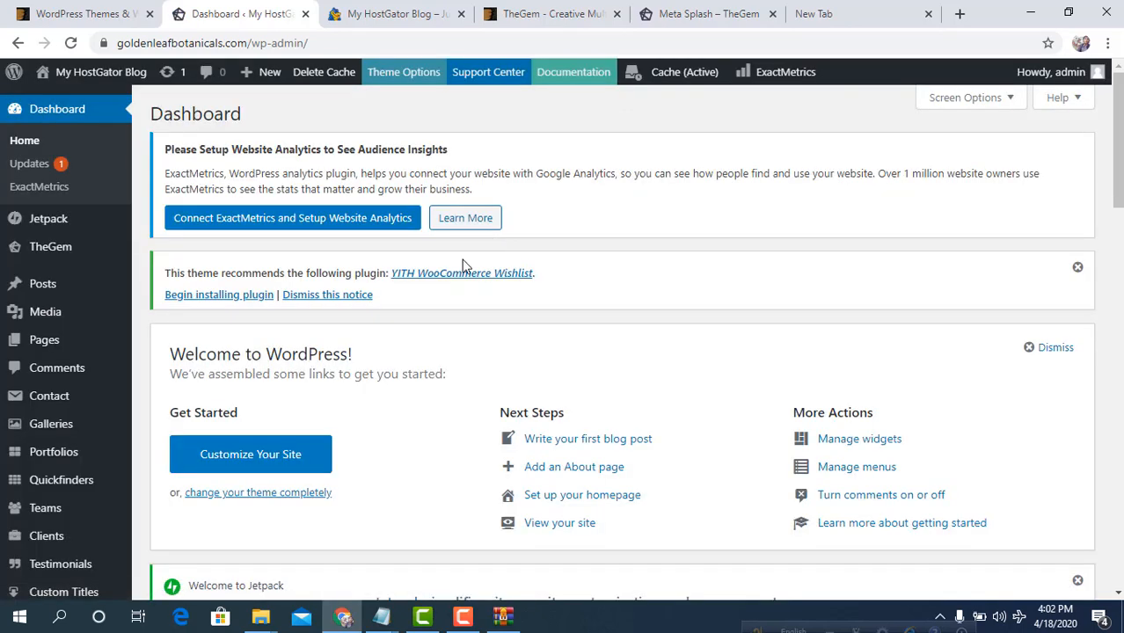
Step: Return to TheGem's Demo Import page, filter the demos to the Shop category, and choose the Online Shop demo
mouse_move(53, 251)
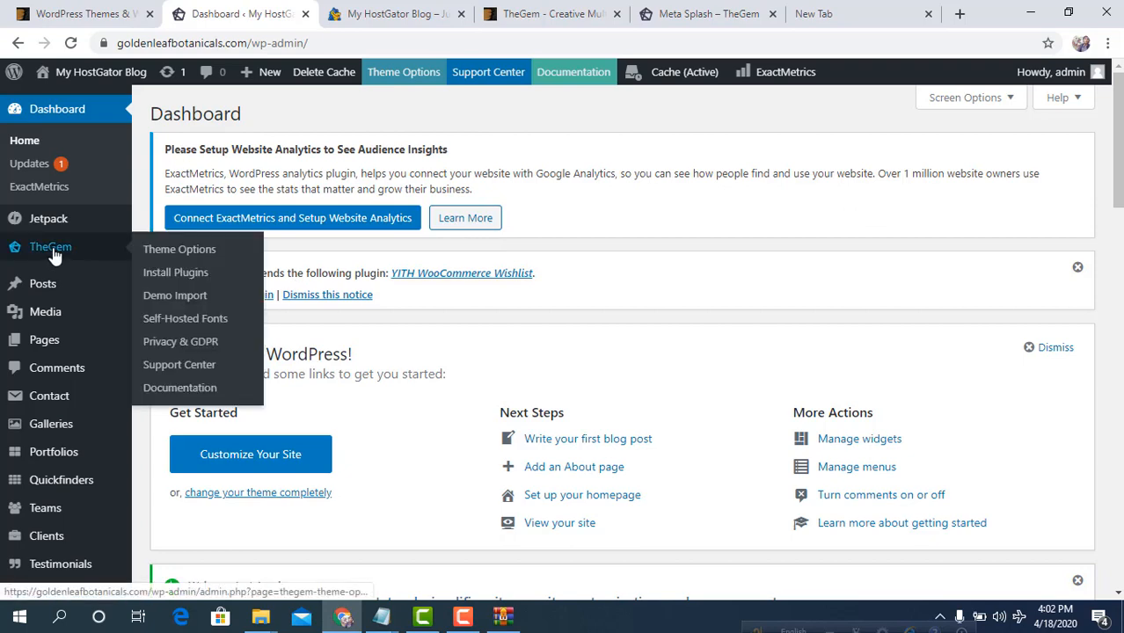
click(188, 299)
click(482, 192)
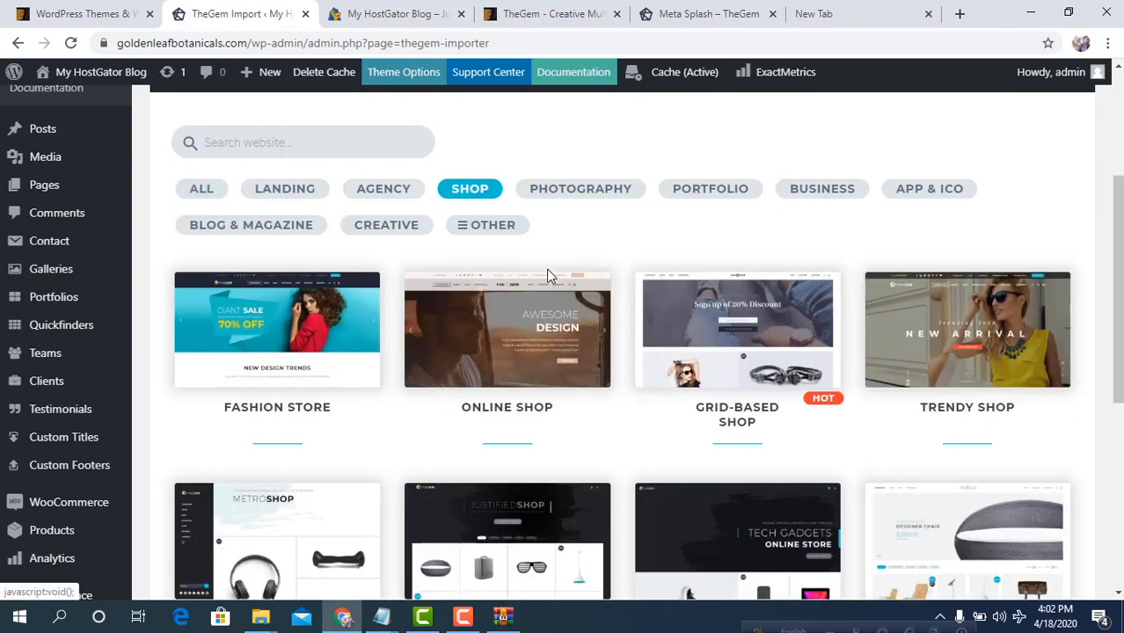
click(533, 331)
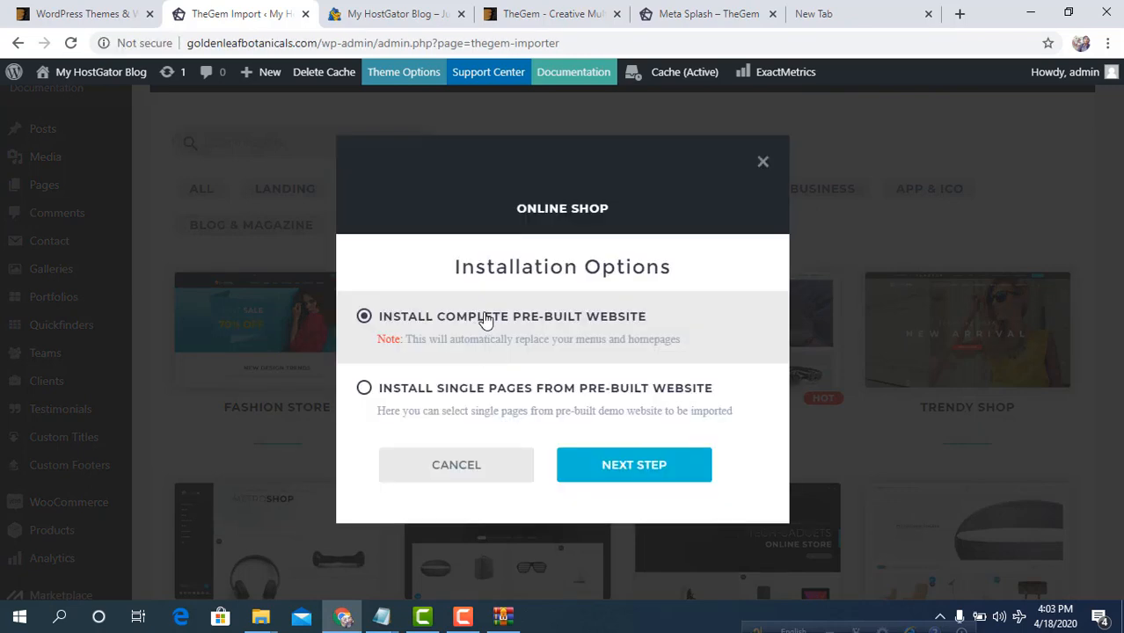
Step: Install the complete Online Shop pre-built website with theme options, Revolution sliders and media, and open the website preview
scroll(528, 479, down, 1)
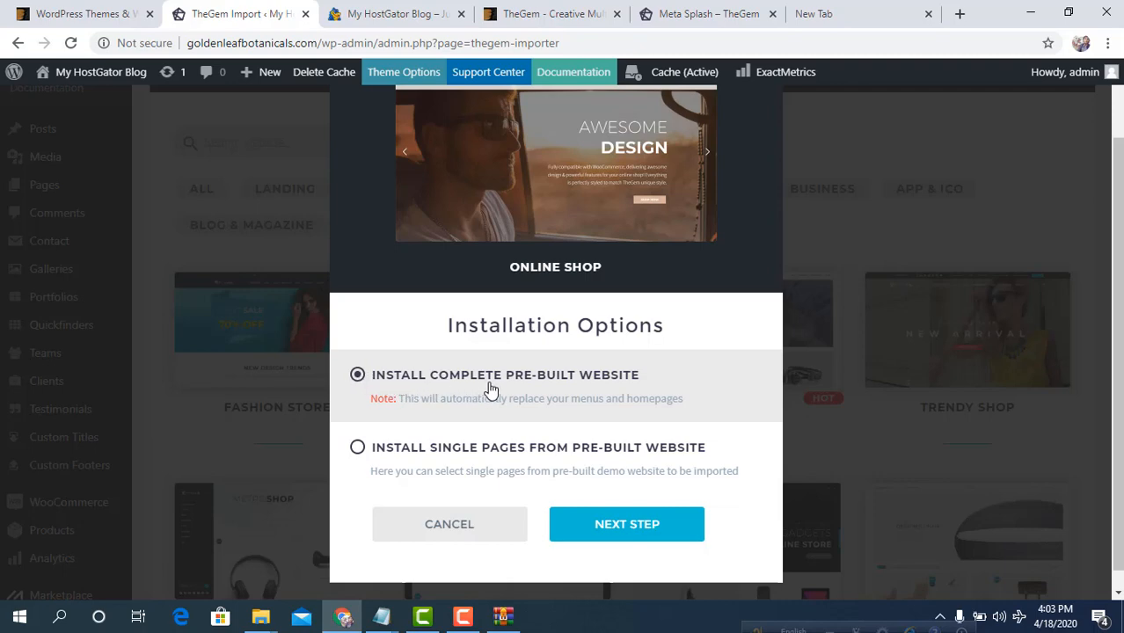
click(639, 535)
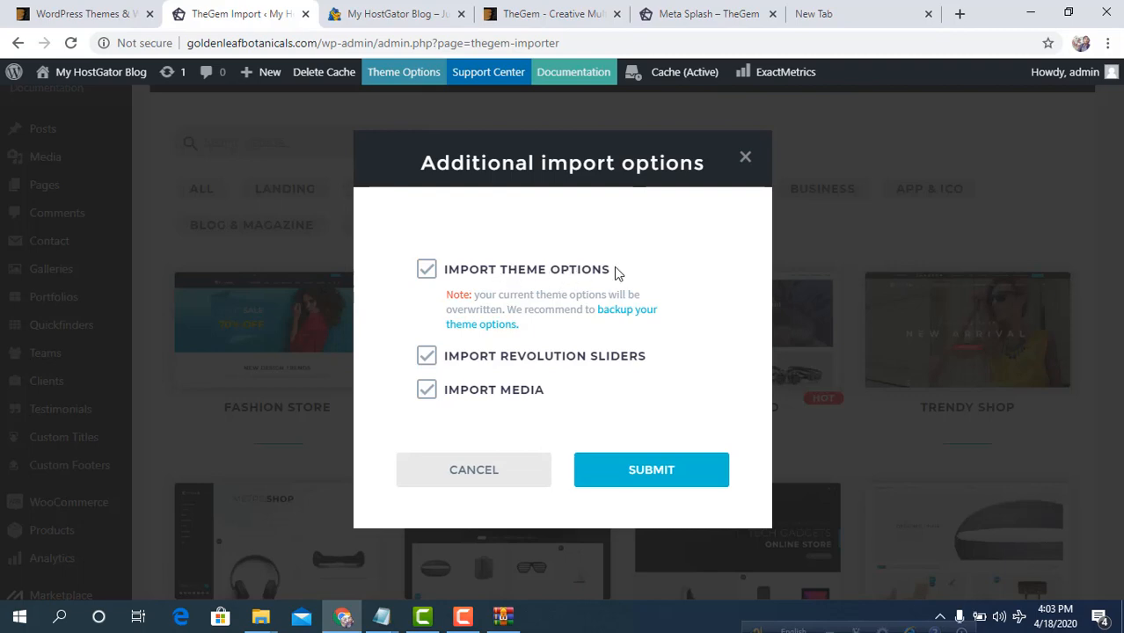
click(621, 470)
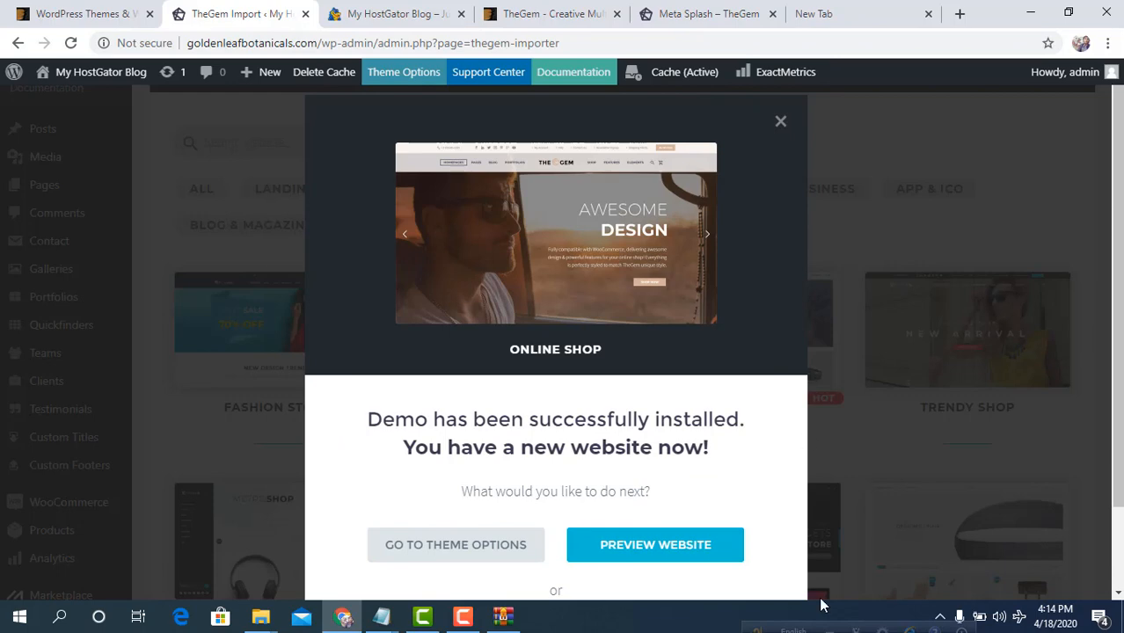
click(657, 556)
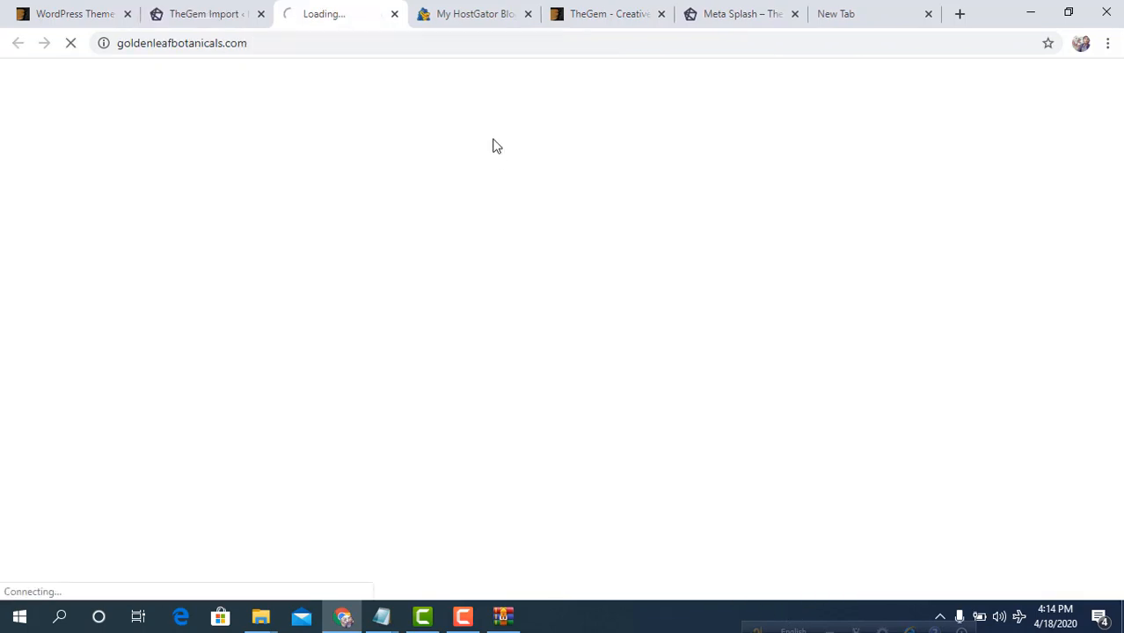